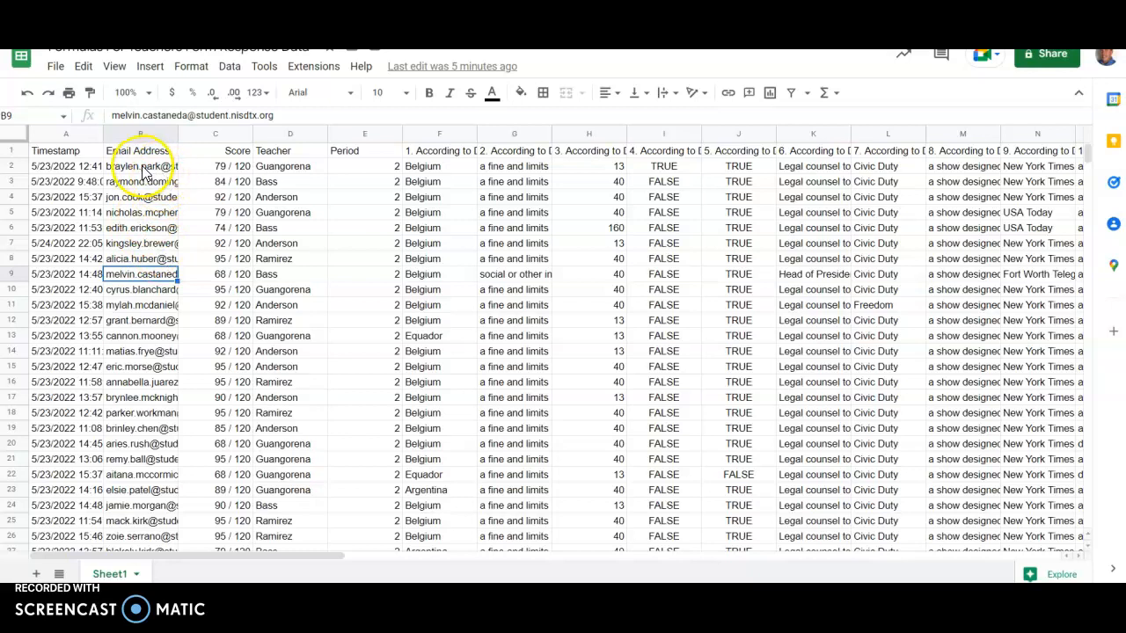
# Step: Review the student email addresses, teachers and periods in the form response data
pyautogui.moveTo(140, 166); pyautogui.dragTo(130, 339)
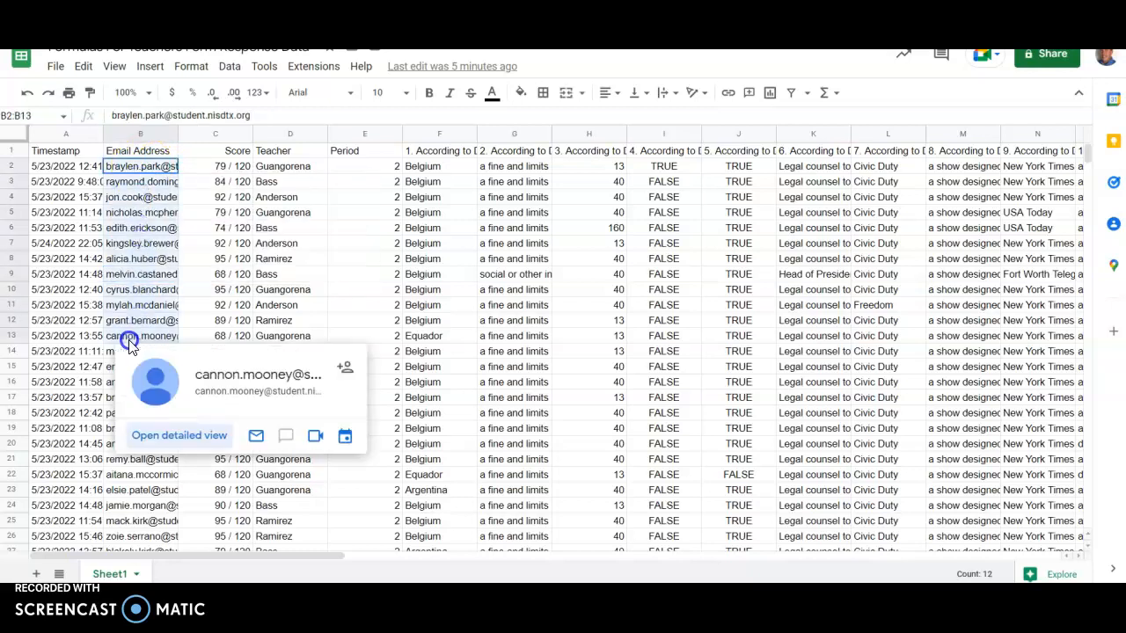
pyautogui.moveTo(132, 228); pyautogui.dragTo(129, 320)
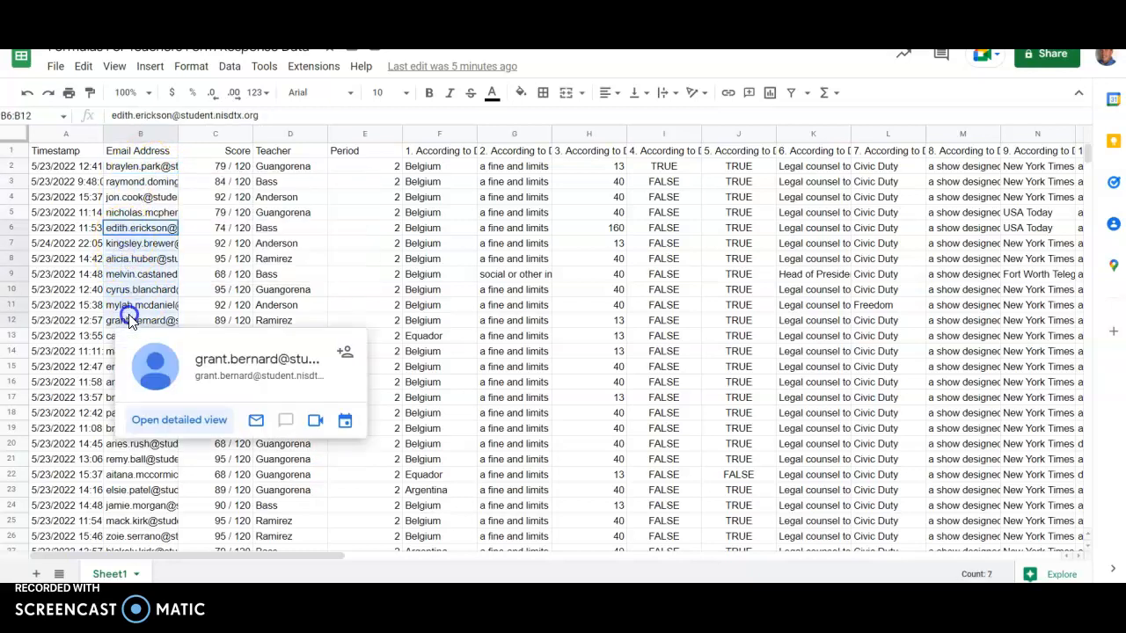
pyautogui.moveTo(129, 288)
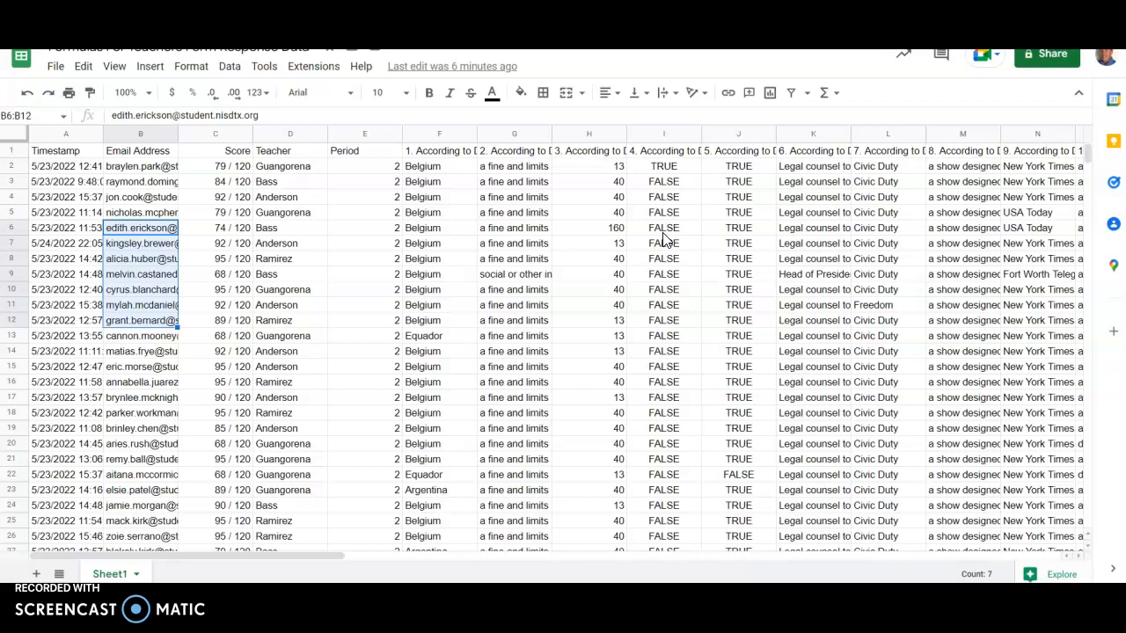
pyautogui.click(152, 185)
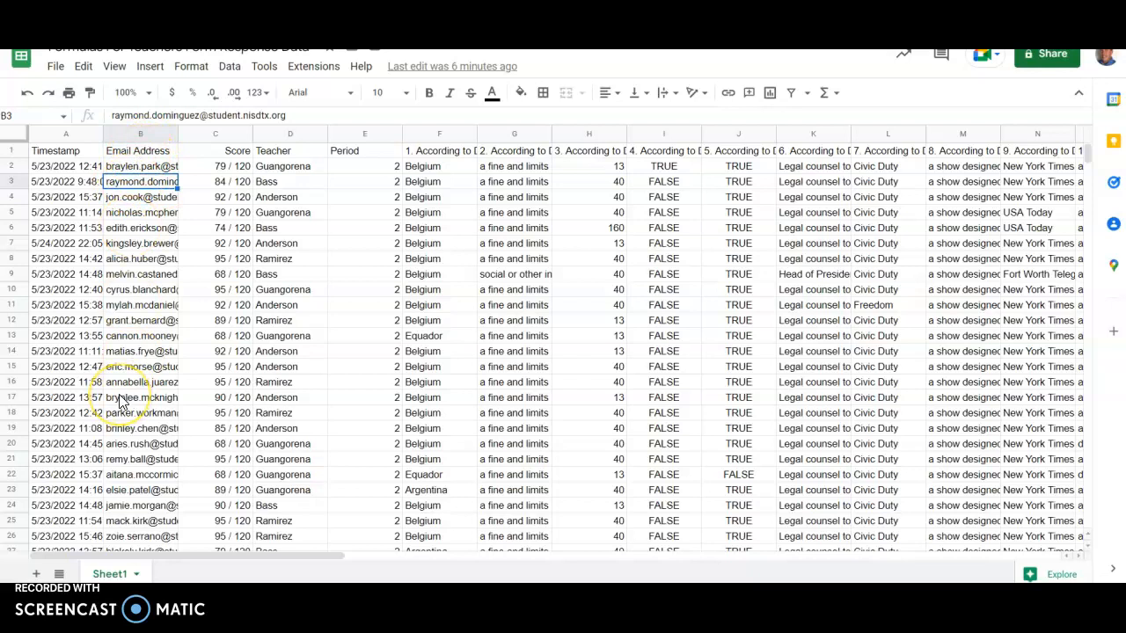
pyautogui.moveTo(298, 169); pyautogui.dragTo(293, 327)
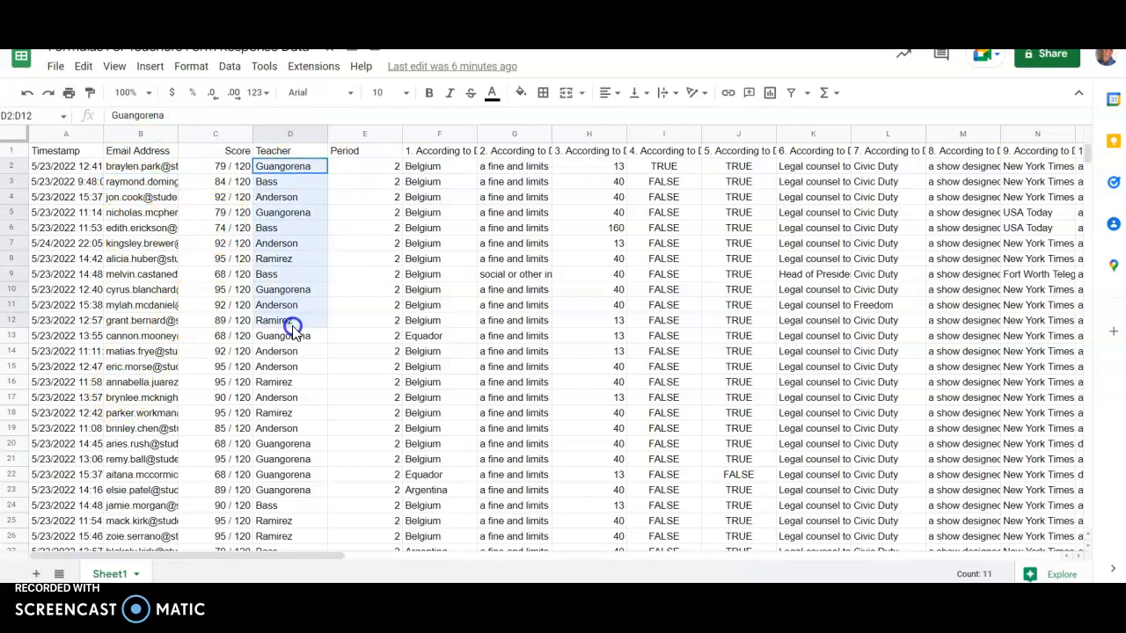
pyautogui.click(358, 197)
pyautogui.keyDown('shift'); pyautogui.click(358, 290); pyautogui.keyUp('shift')
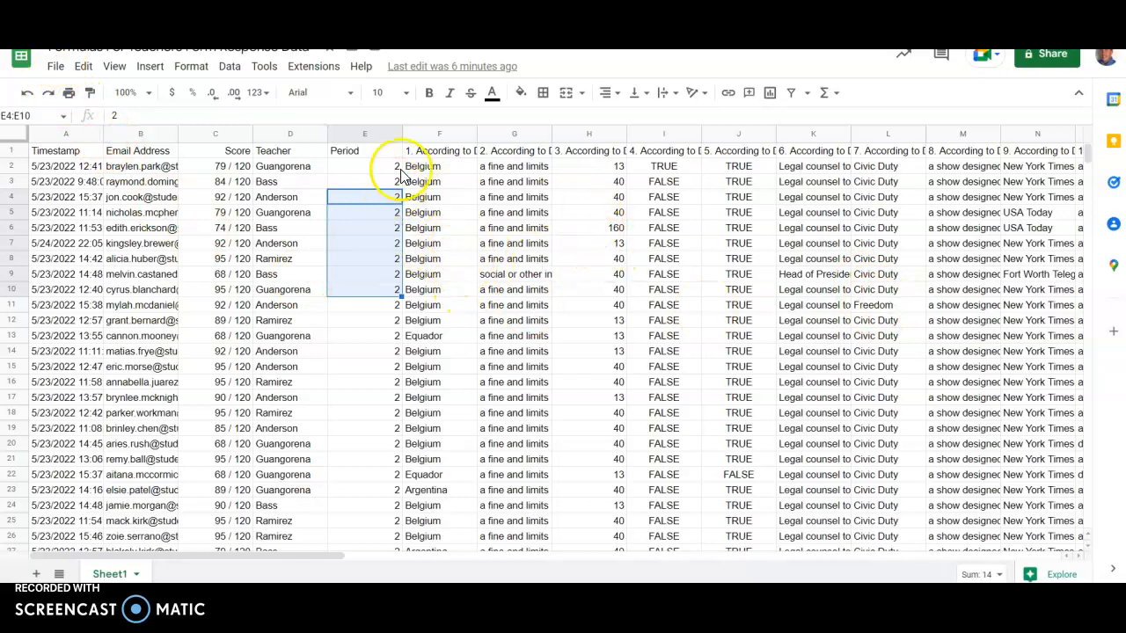
# Step: Hide the question response columns F through Y and return to the start of the sheet
pyautogui.moveTo(428, 139); pyautogui.dragTo(762, 166)
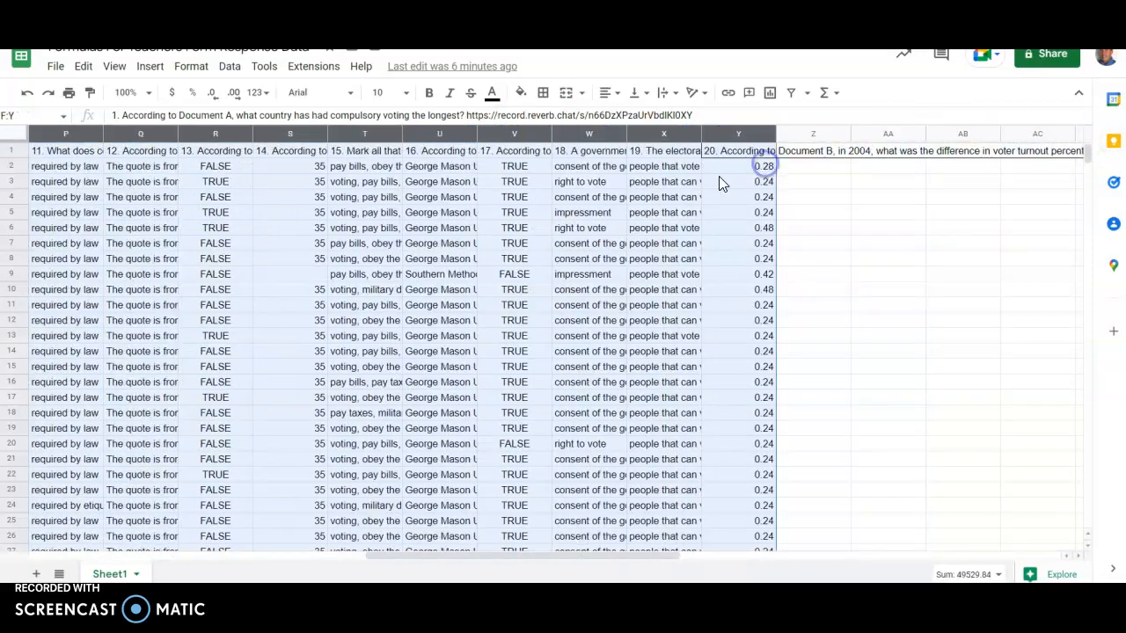
pyautogui.rightClick(431, 227)
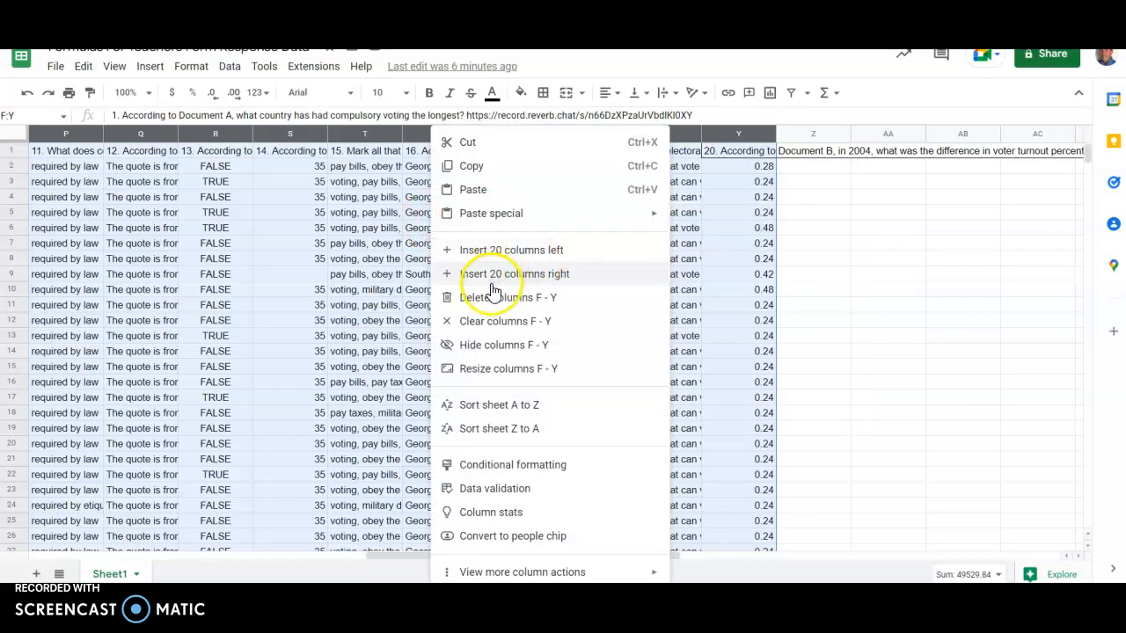
pyautogui.click(498, 346)
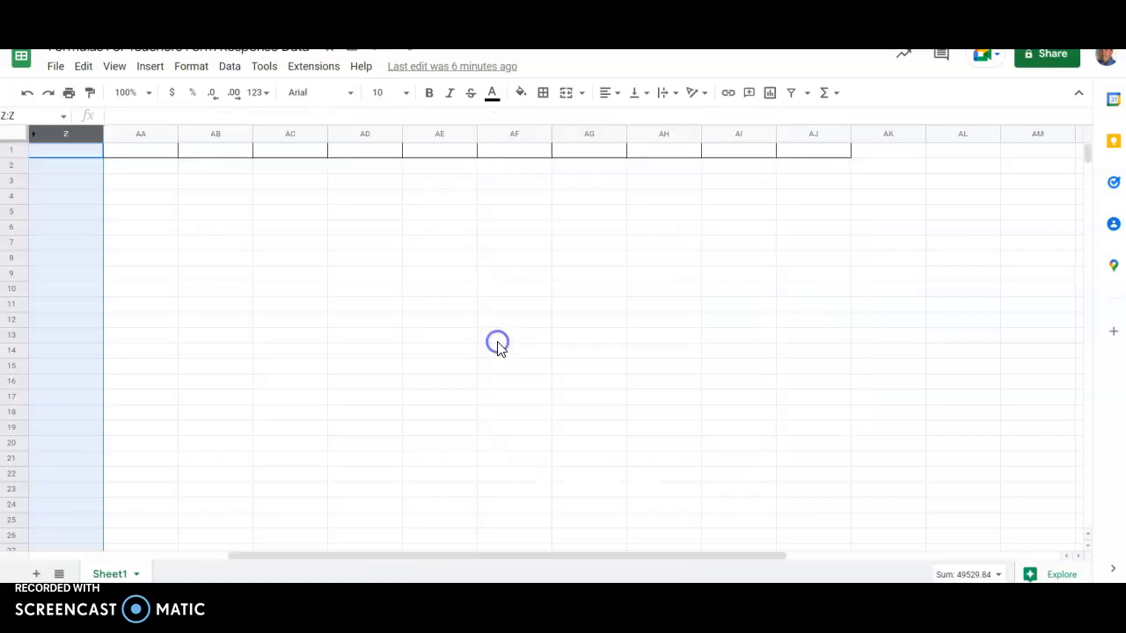
pyautogui.click(286, 330)
pyautogui.hscroll(1, 290, 334)
pyautogui.press('Home')
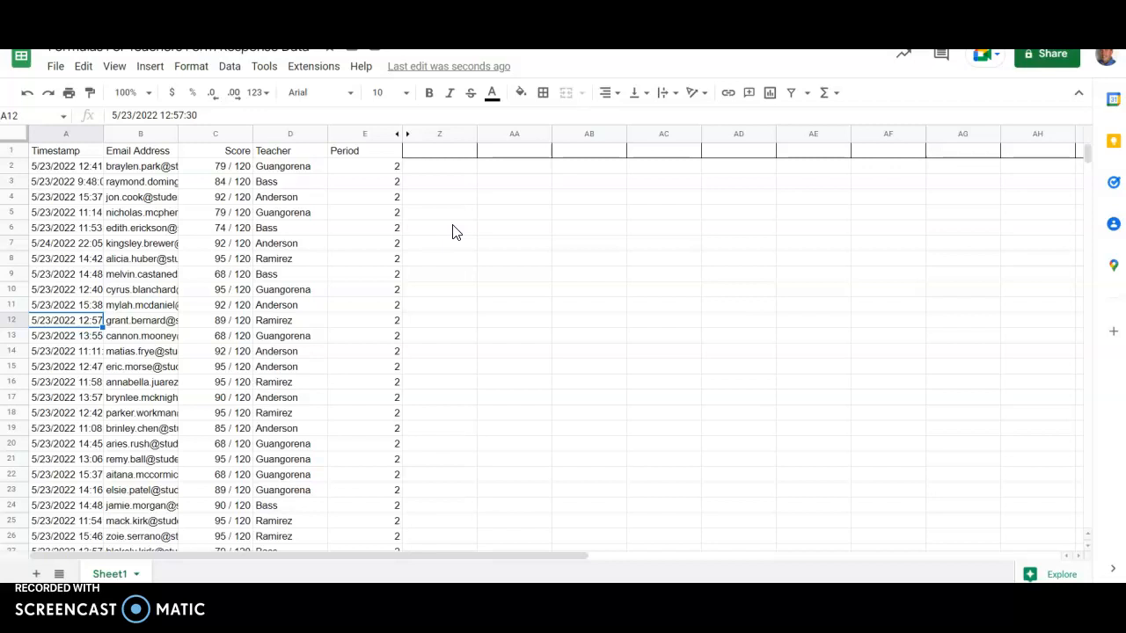
# Step: Enter the header "First Name" in cell Z1, beside the Period column
pyautogui.moveTo(112, 171); pyautogui.dragTo(121, 410)
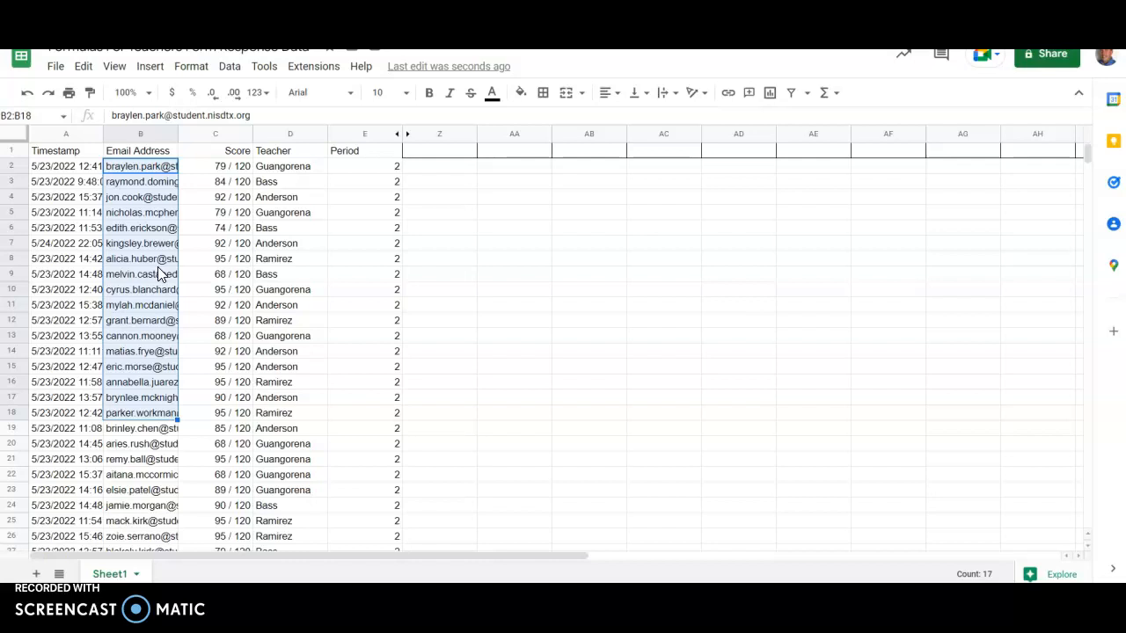
pyautogui.click(355, 230)
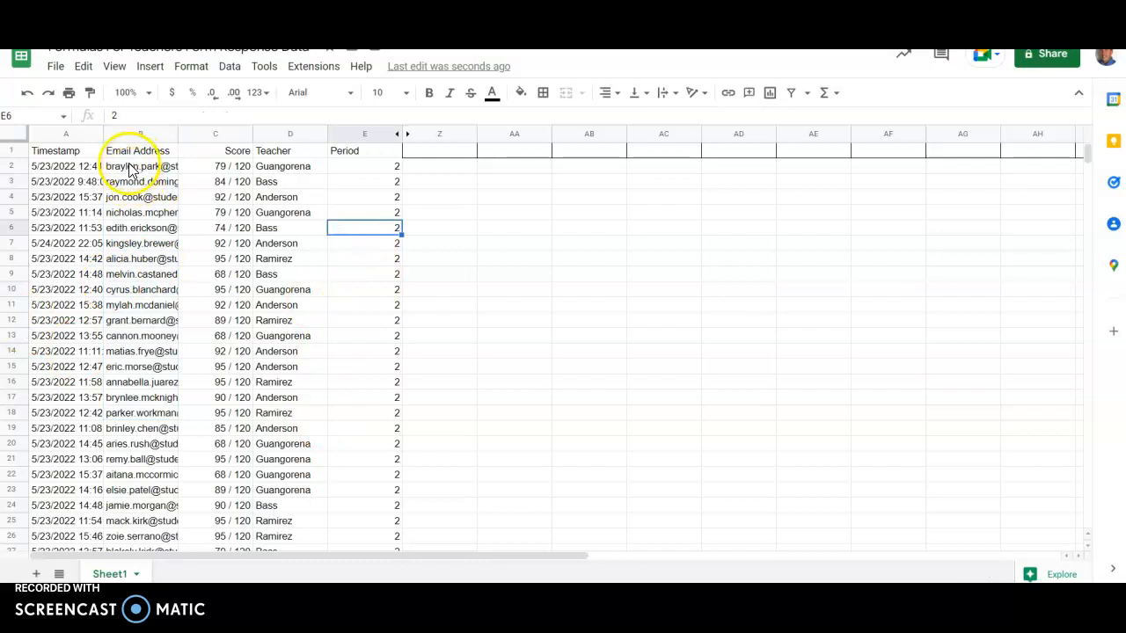
pyautogui.click(432, 155)
pyautogui.write('First Nae')
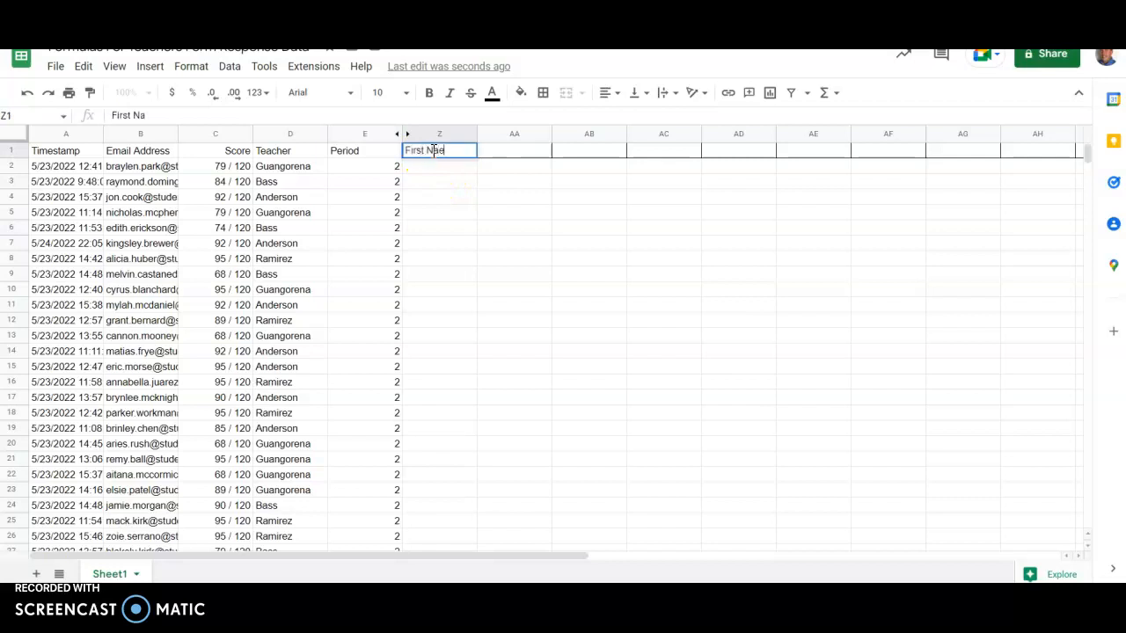
pyautogui.write('m')
pyautogui.press('BackSpace')
pyautogui.press('BackSpace')
pyautogui.write('me')
pyautogui.press('Return')
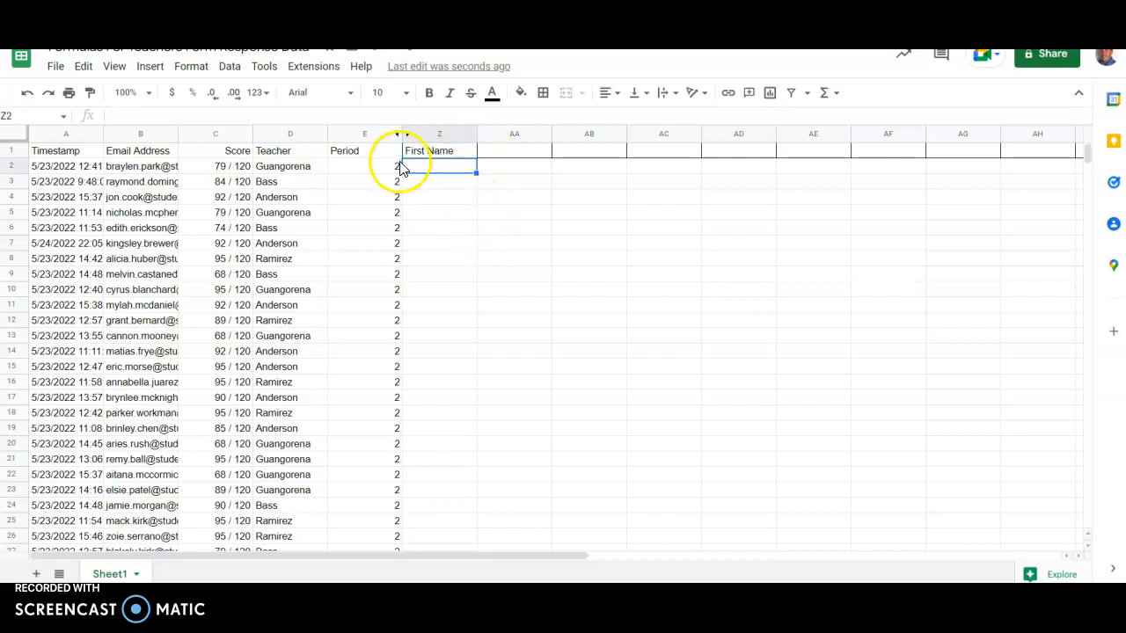
# Step: Split the email address in B2 at every period by entering =split(B2,".") in cell Z2
pyautogui.click(128, 169)
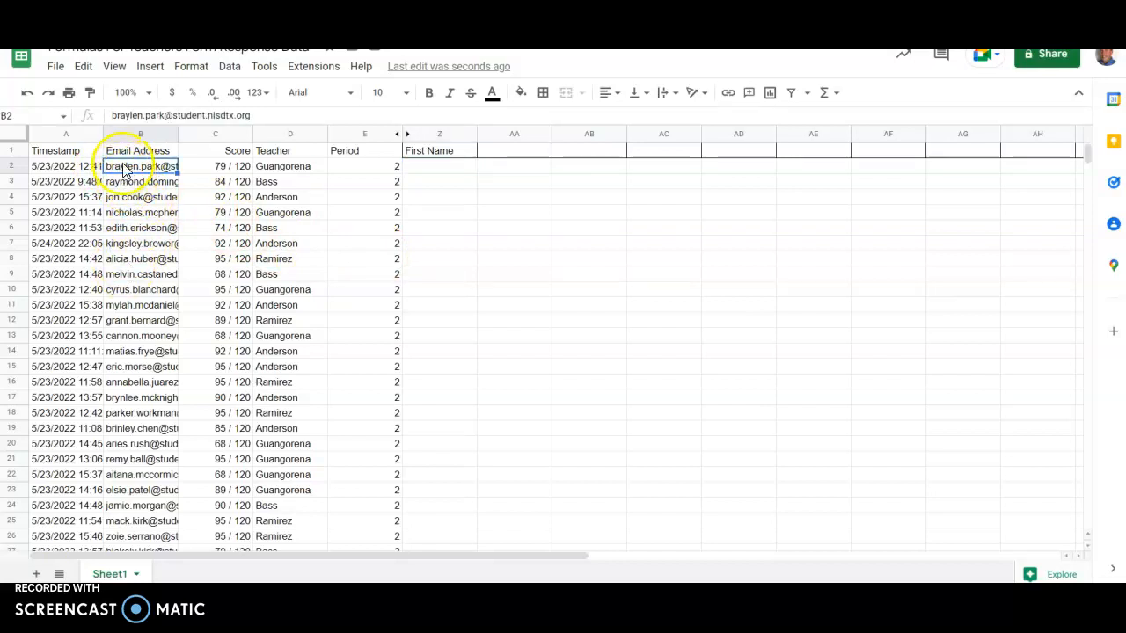
pyautogui.click(123, 183)
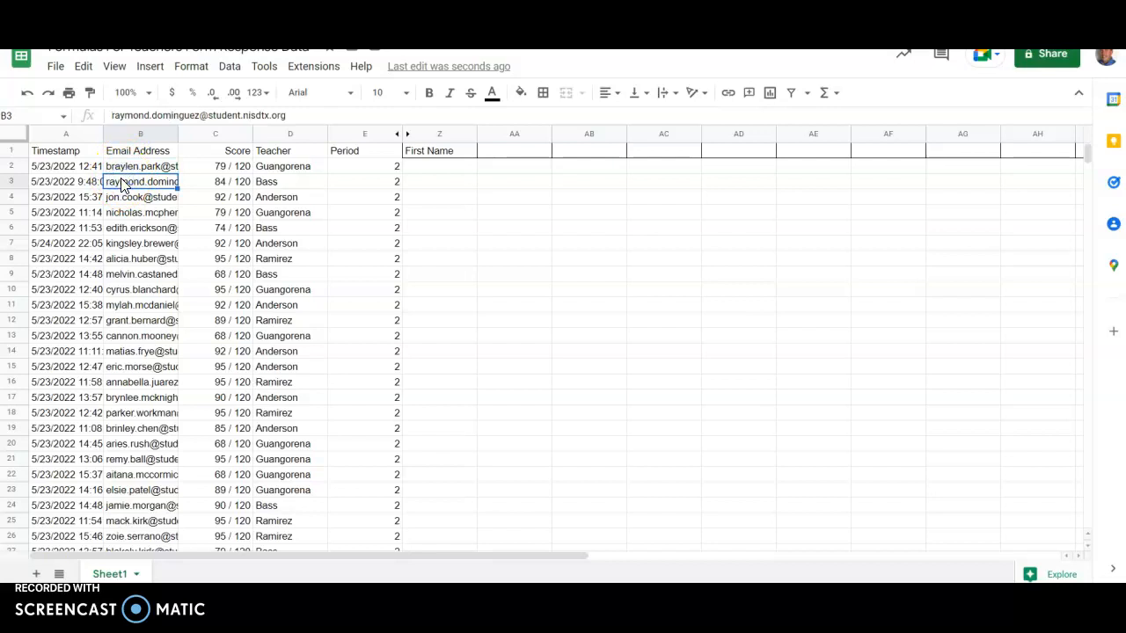
pyautogui.click(111, 170)
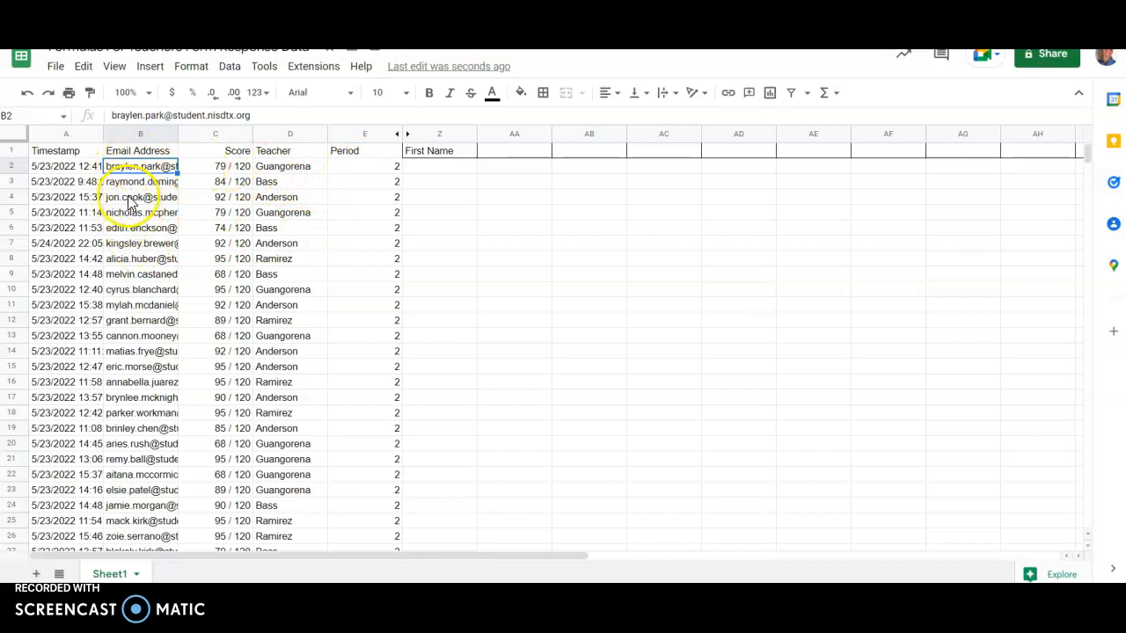
pyautogui.click(443, 174)
pyautogui.write('=split(')
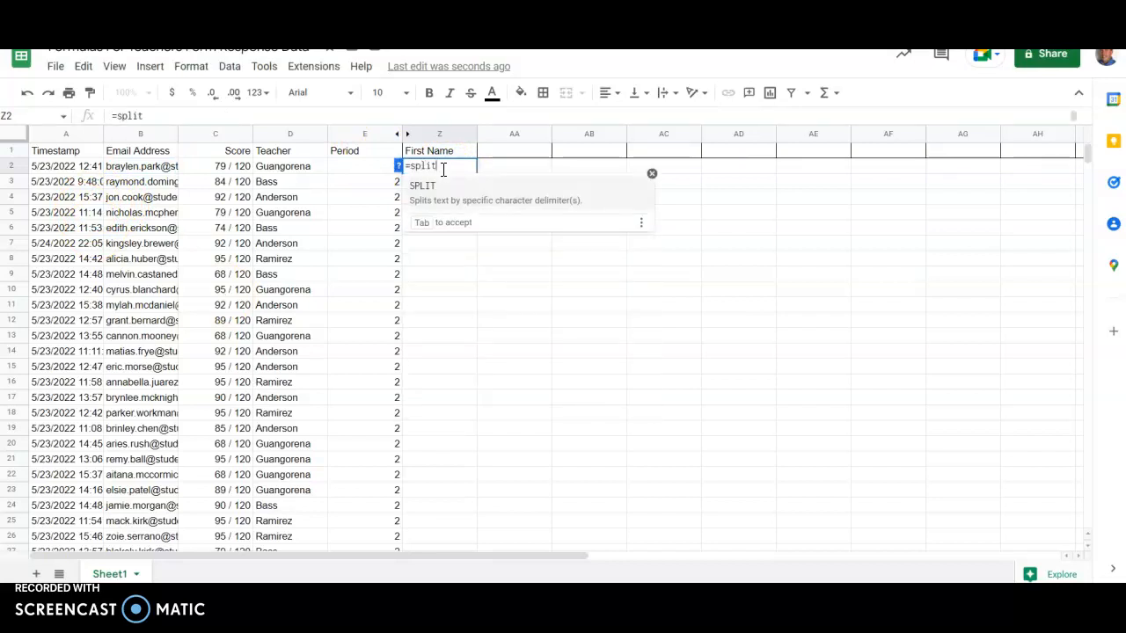
pyautogui.click(155, 168)
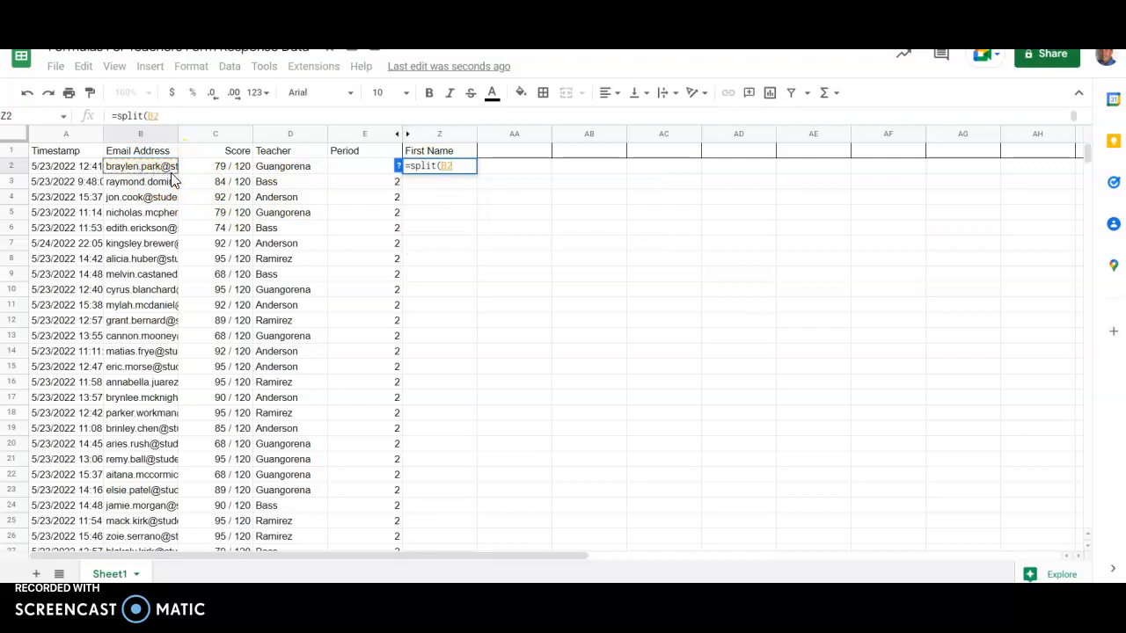
pyautogui.write(',"')
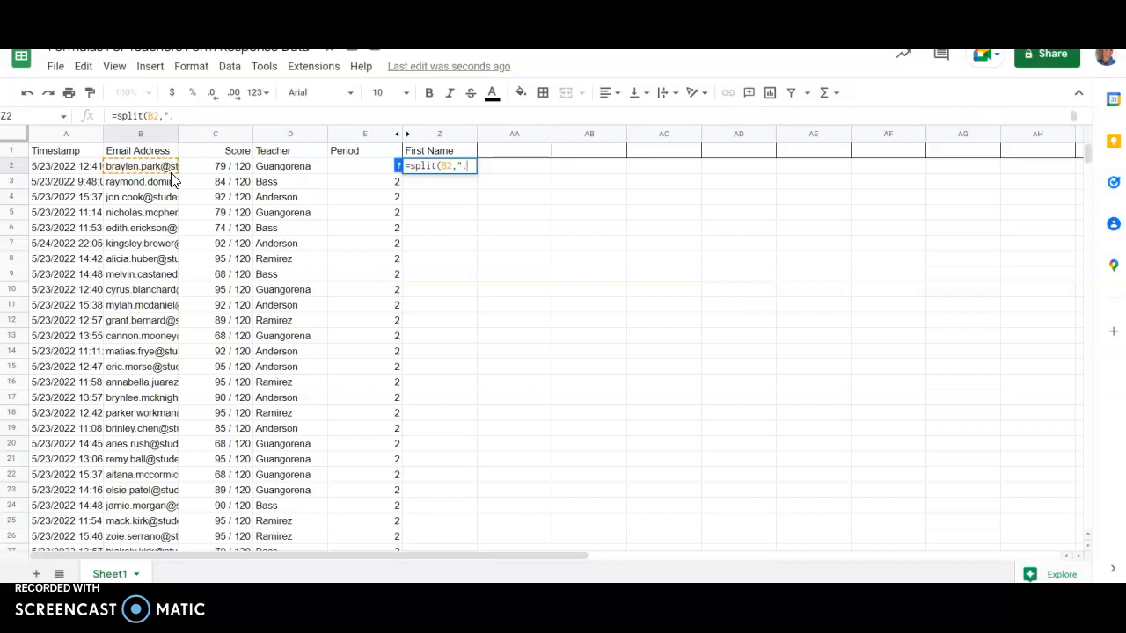
pyautogui.write('.")')
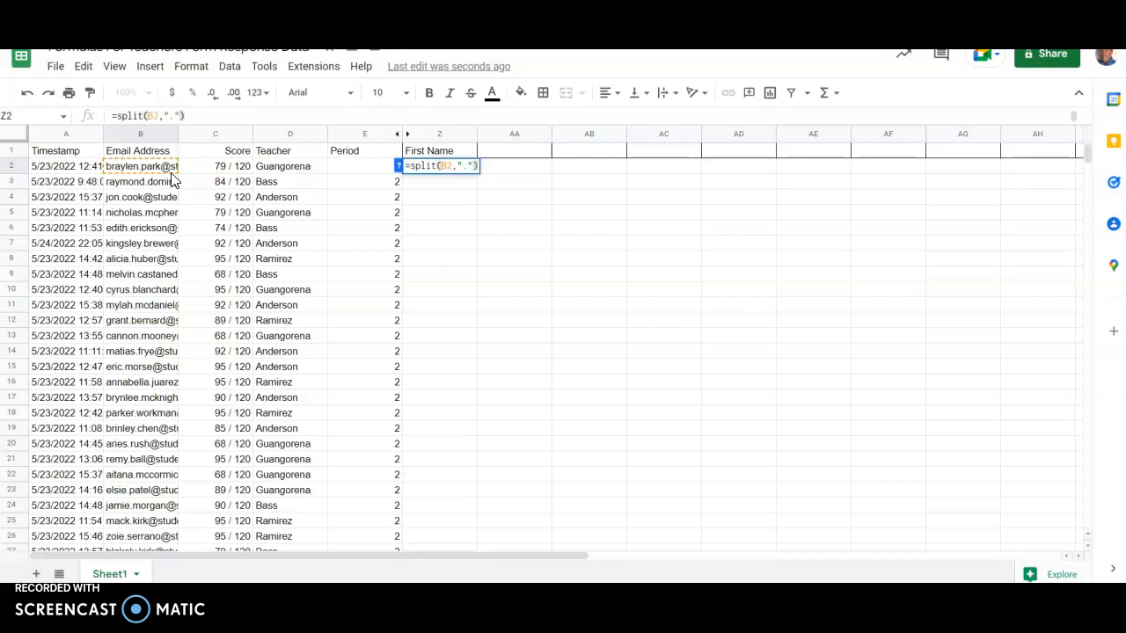
pyautogui.press('Return')
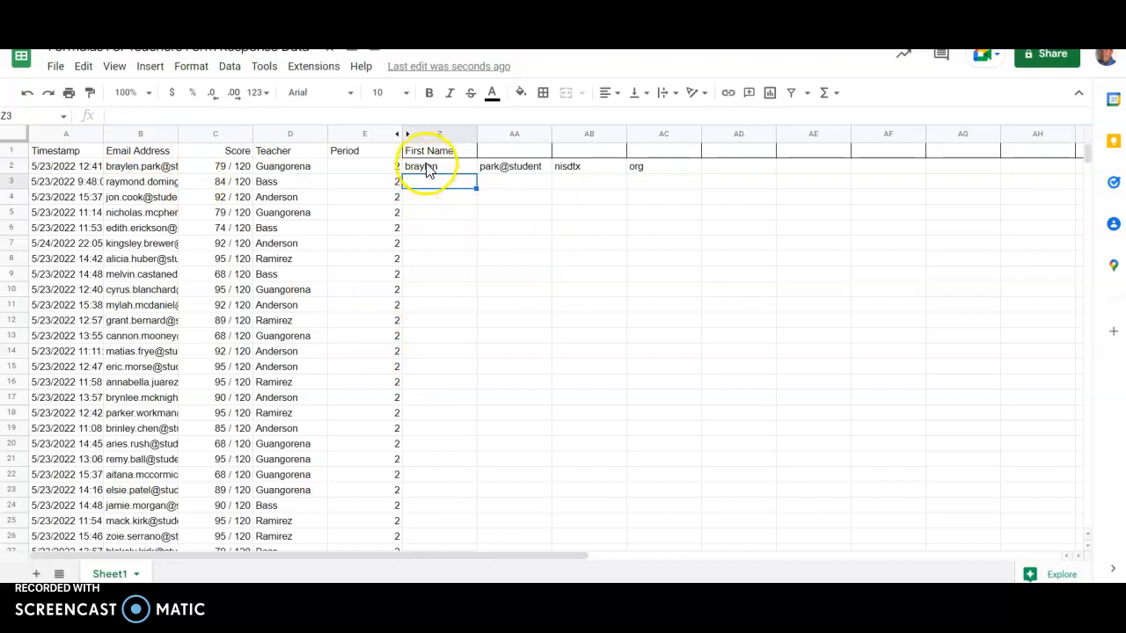
# Step: Enter the header "Last" in cell AA1
pyautogui.click(500, 156)
pyautogui.write('Last')
pyautogui.press('Return')
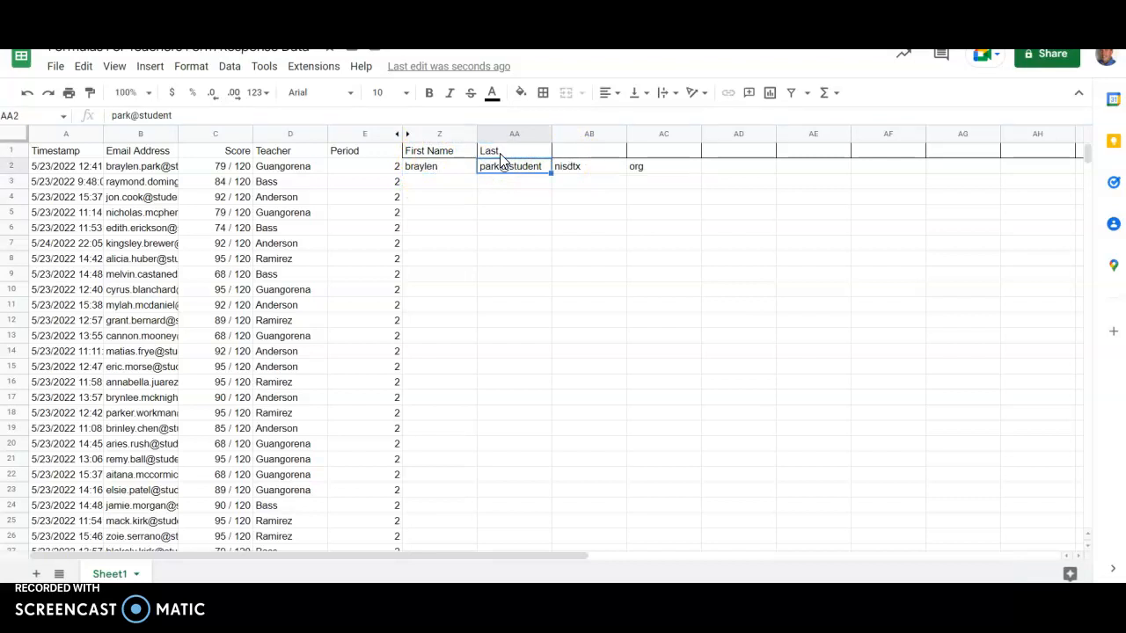
# Step: Examine the pieces of the split email address across row 2, from column Z to AC
pyautogui.press('Tab')
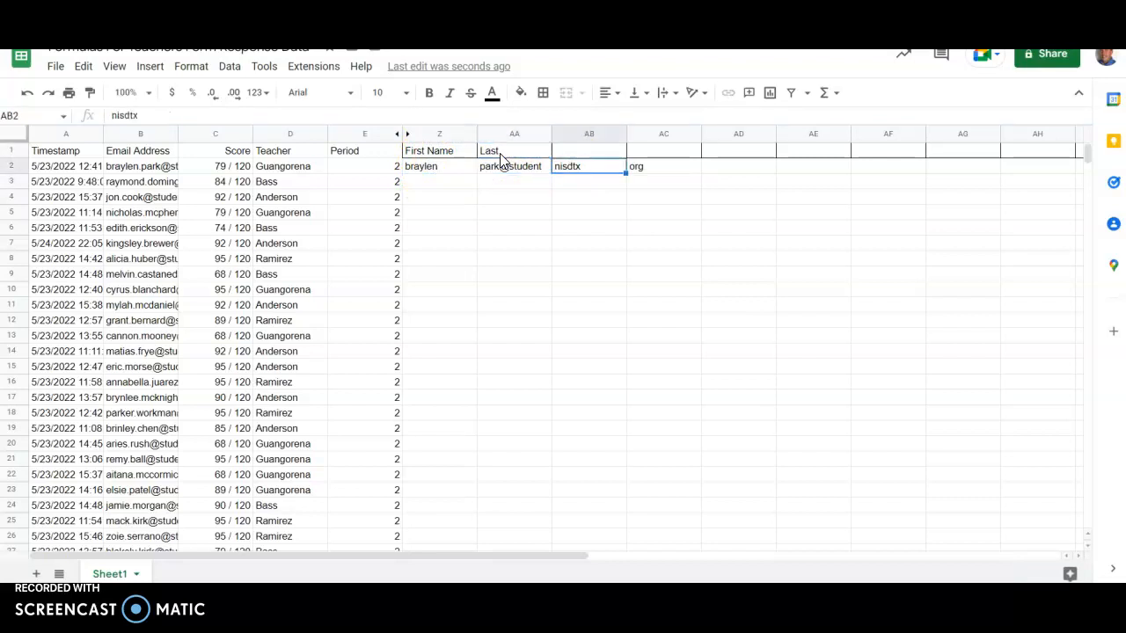
pyautogui.press('Right')
pyautogui.press('Left')
pyautogui.press('Left')
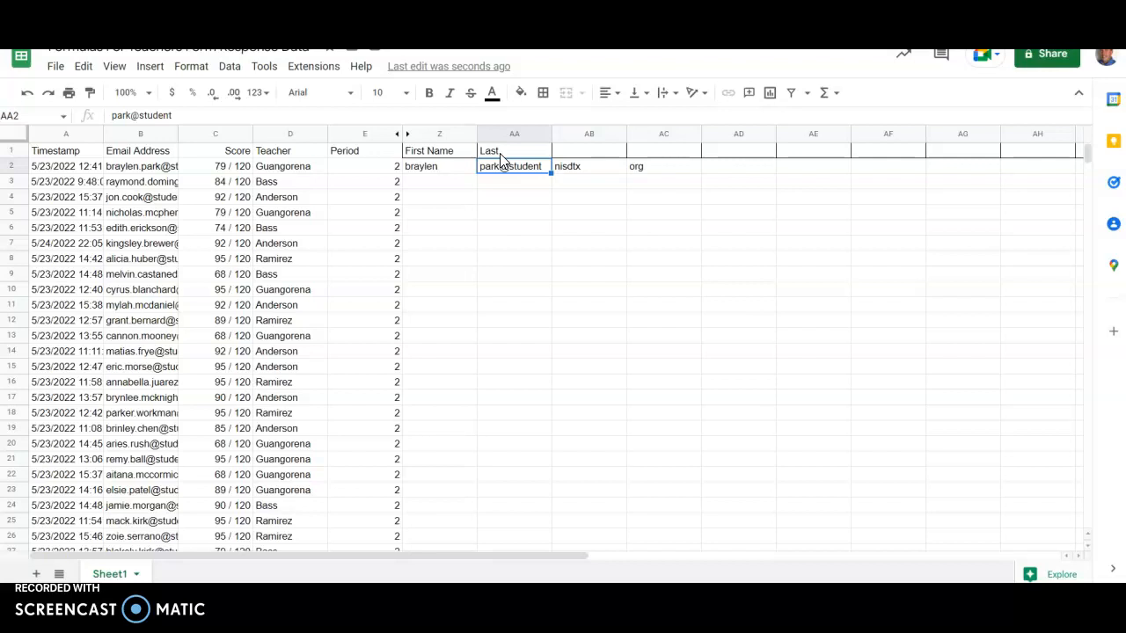
pyautogui.press('Left')
pyautogui.press('Left')
pyautogui.press('Right')
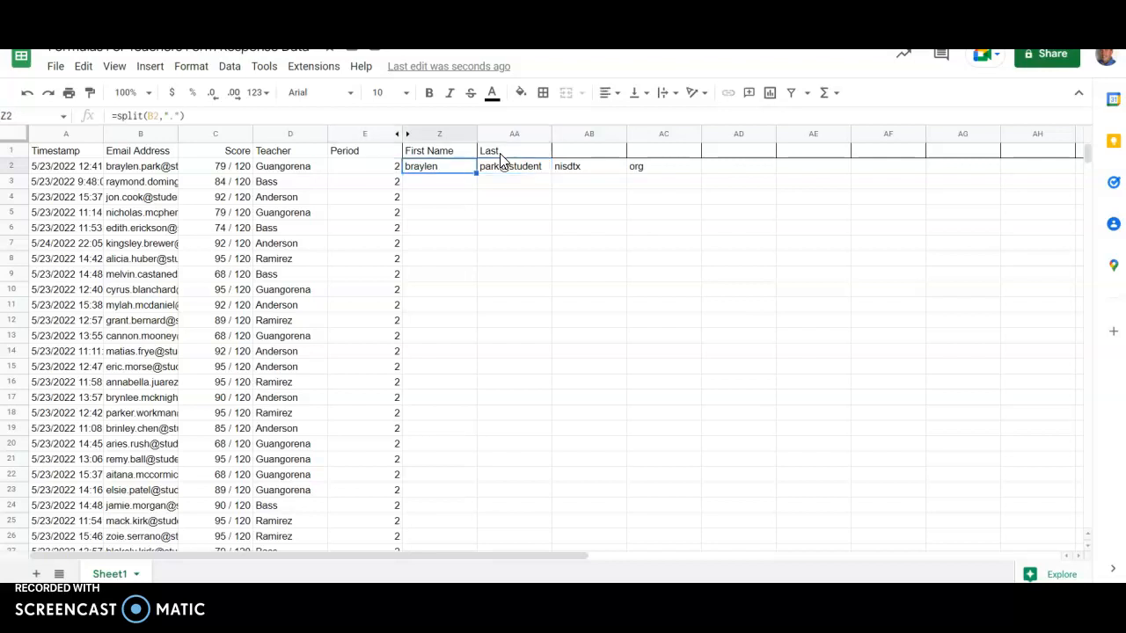
pyautogui.press('Right')
pyautogui.press('Right')
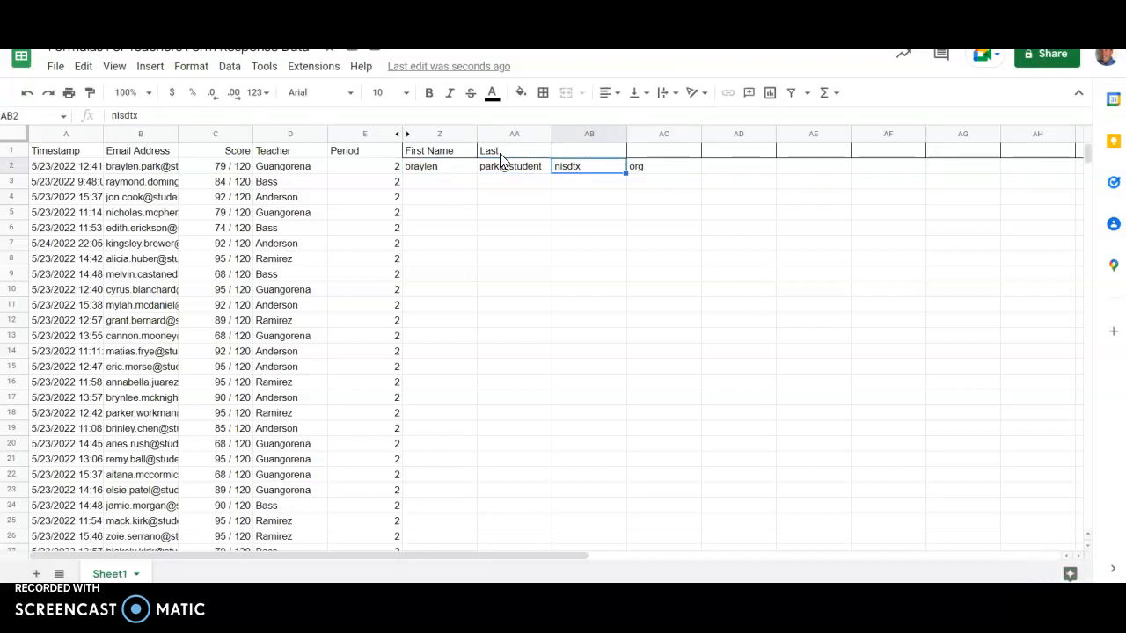
pyautogui.press('Left')
pyautogui.press('Left')
pyautogui.press('Right')
pyautogui.press('Right')
pyautogui.press('Right')
pyautogui.press('Right')
pyautogui.press('Left')
pyautogui.press('Left')
pyautogui.press('Left')
pyautogui.press('Left')
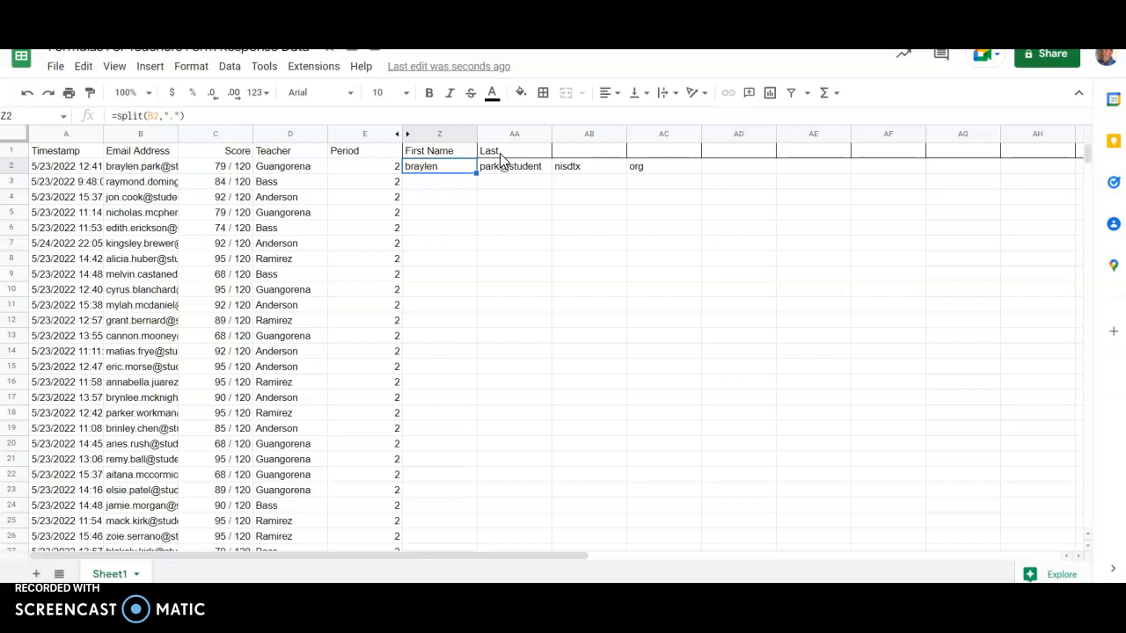
# Step: Try to copy the split formula from Z2 down the rest of the First Name column
pyautogui.press('Down')
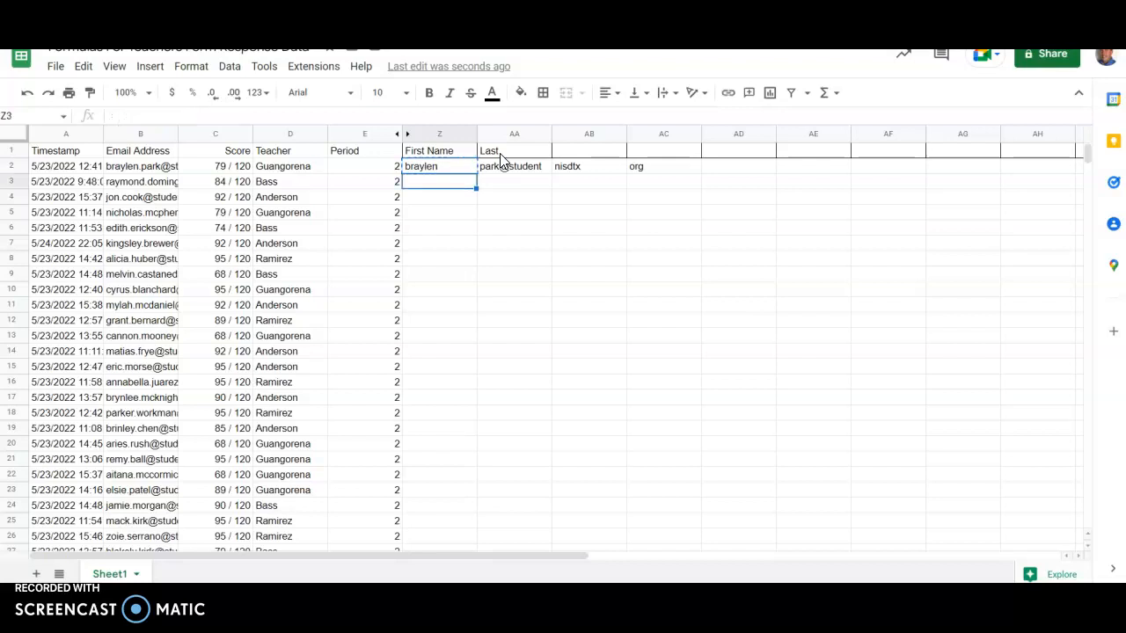
pyautogui.hotkey('ctrl', 'shift', 'Down')
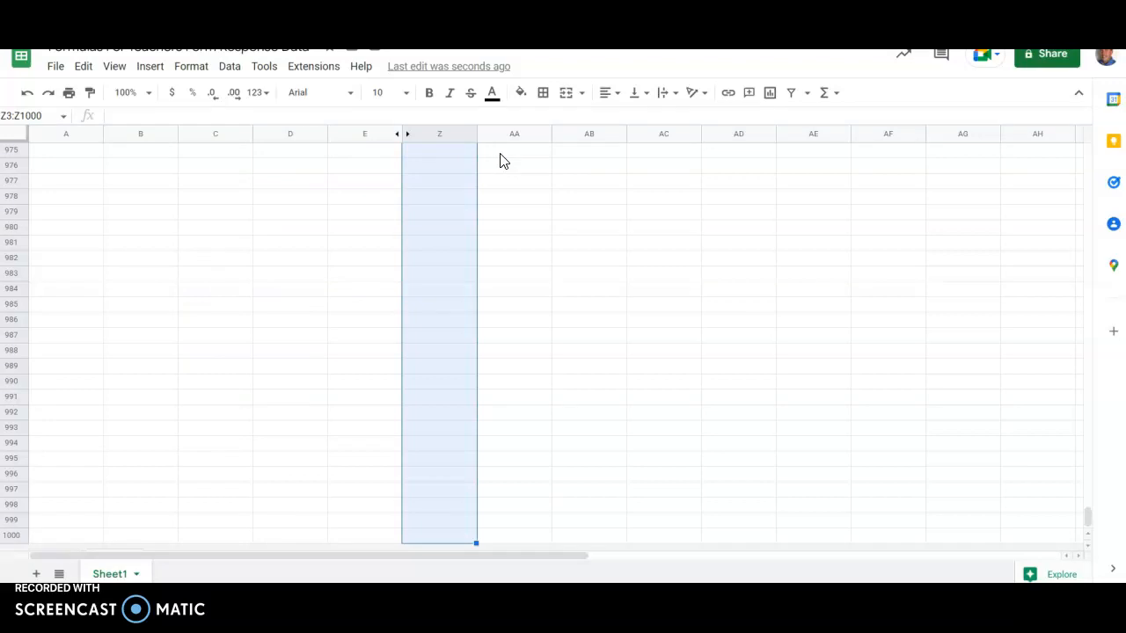
pyautogui.press('Up')
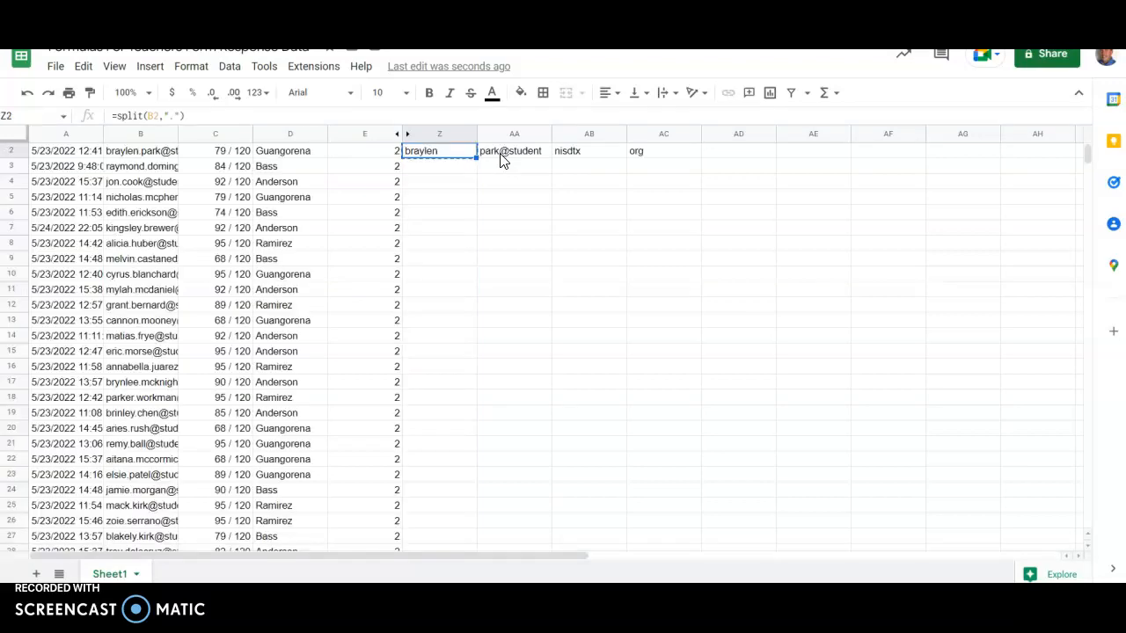
pyautogui.click(455, 165)
pyautogui.moveTo(475, 172); pyautogui.dragTo(483, 410)
pyautogui.click(451, 310)
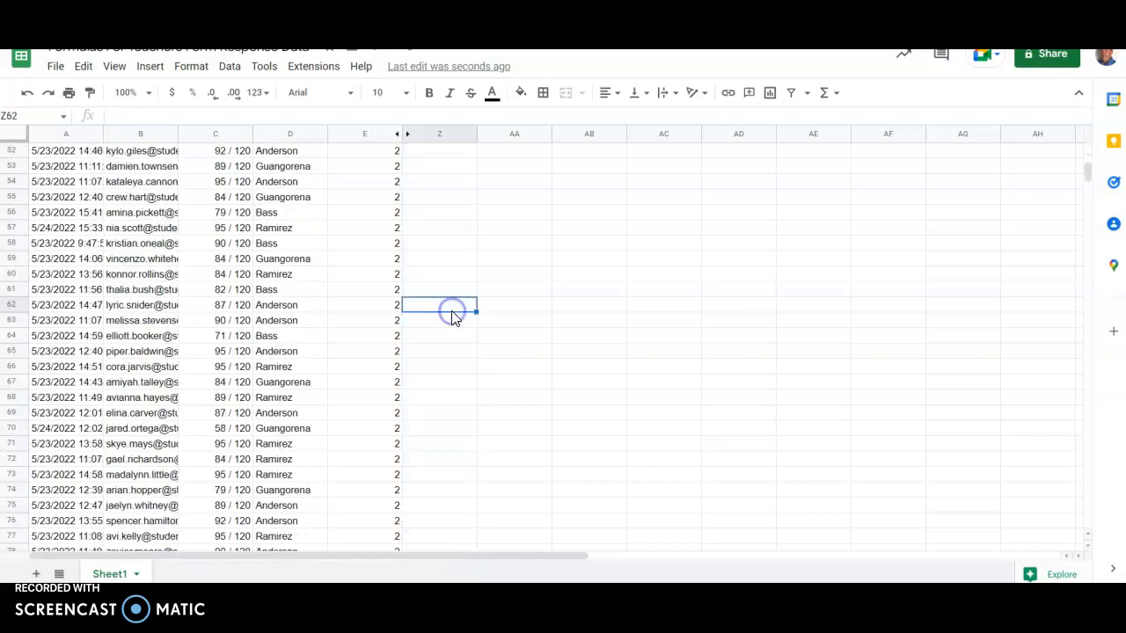
pyautogui.hotkey('ctrl', 'shift', 'Up')
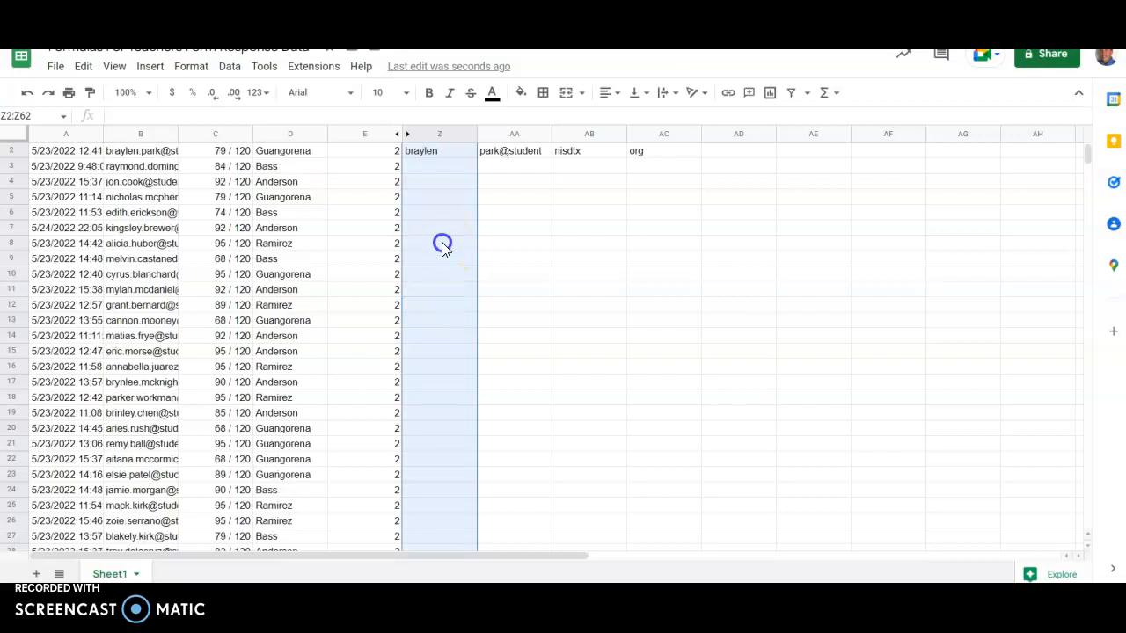
pyautogui.click(440, 244)
pyautogui.click(431, 152)
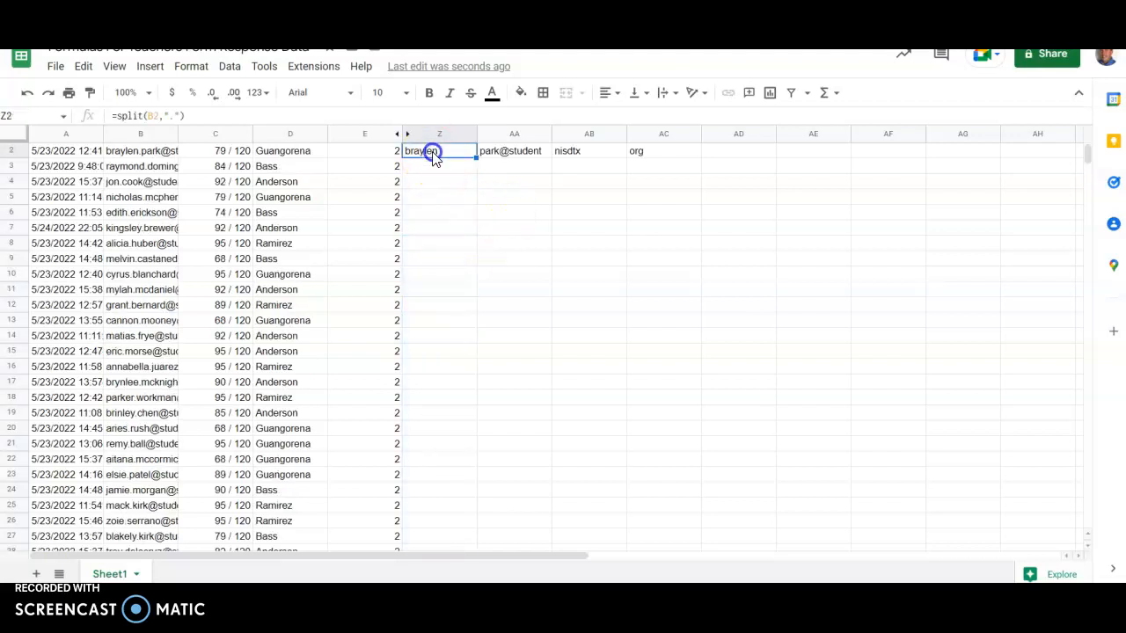
pyautogui.click(360, 164)
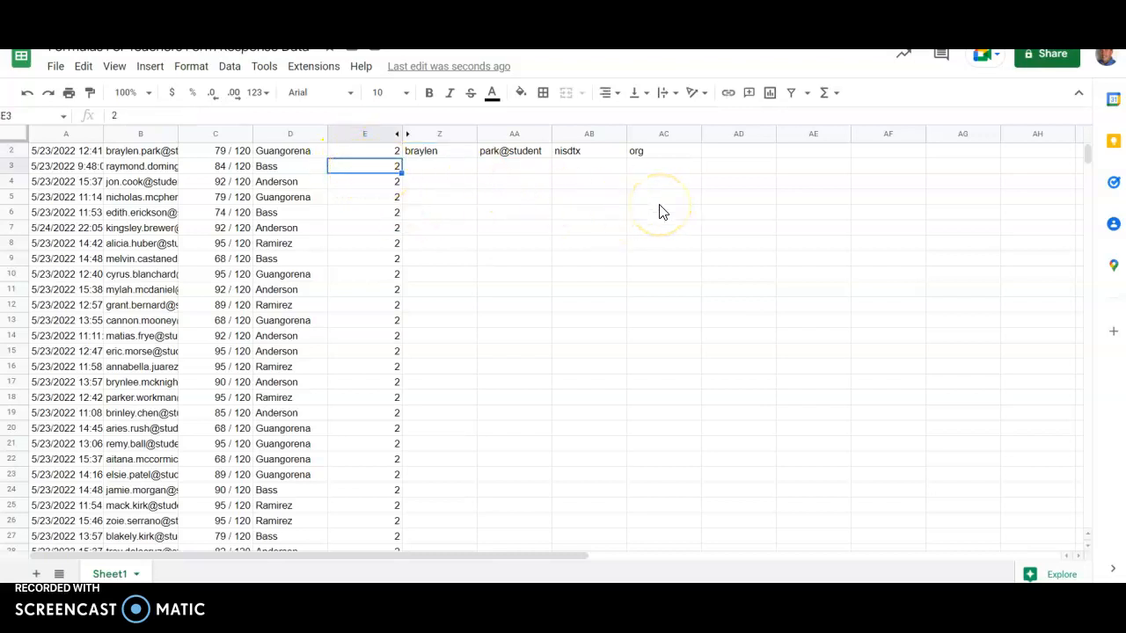
pyautogui.hotkey('ctrl', 'shift', 'Down')
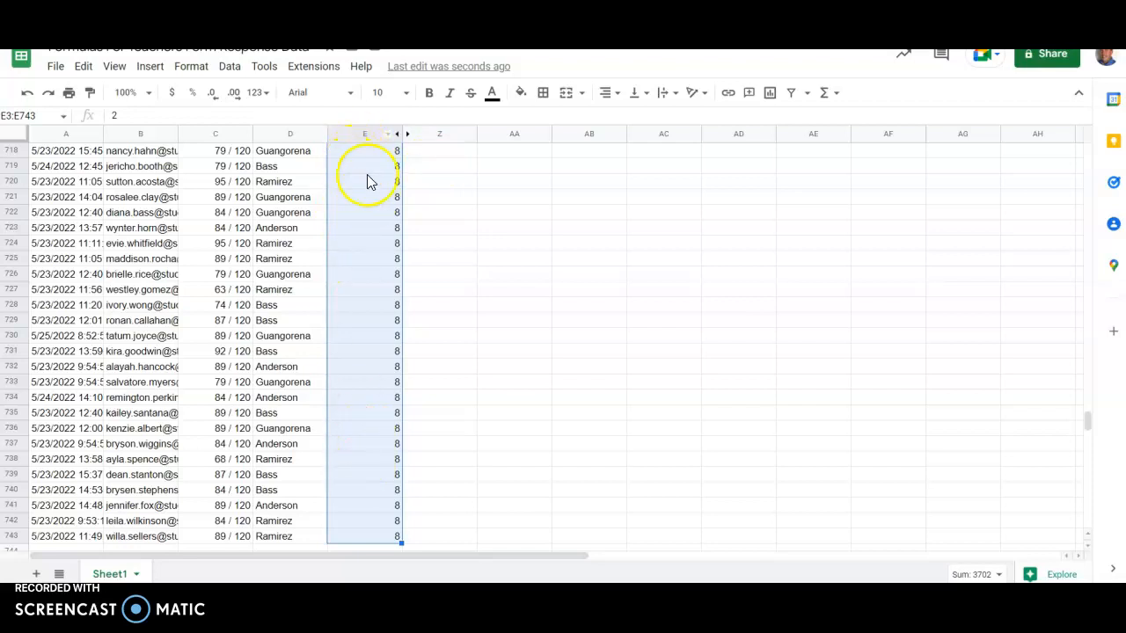
pyautogui.rightClick(352, 150)
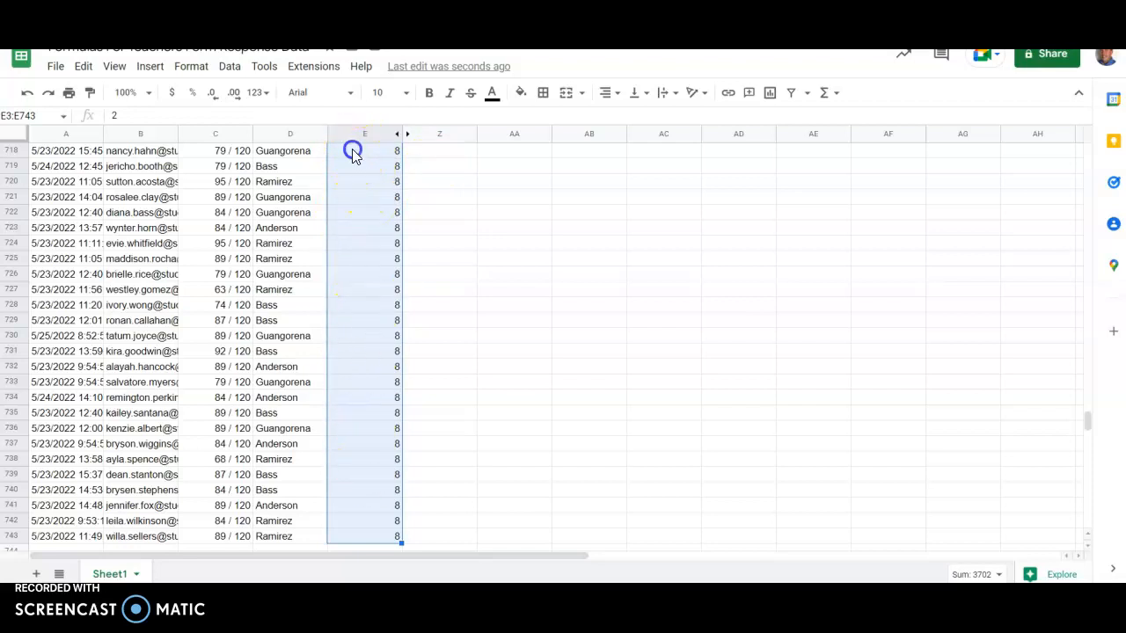
pyautogui.click(353, 151)
pyautogui.hotkey('ctrl', 'shift', 'Up')
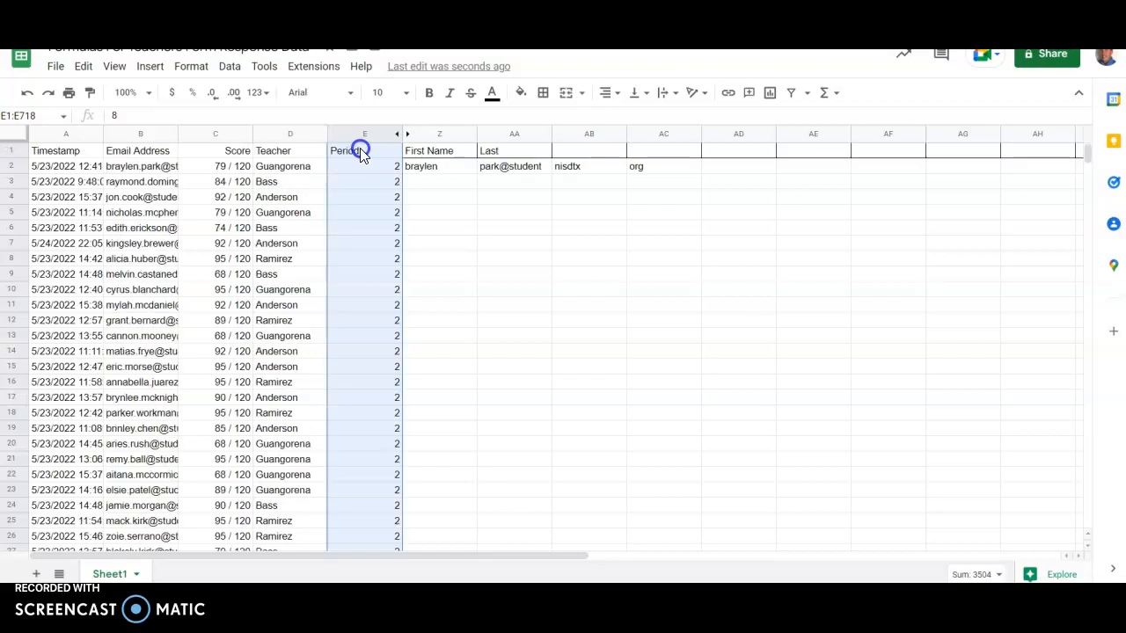
# Step: Copy the Period values in E3:E743 into the First Name column starting at Z3 as filler marking the rows
pyautogui.click(376, 182)
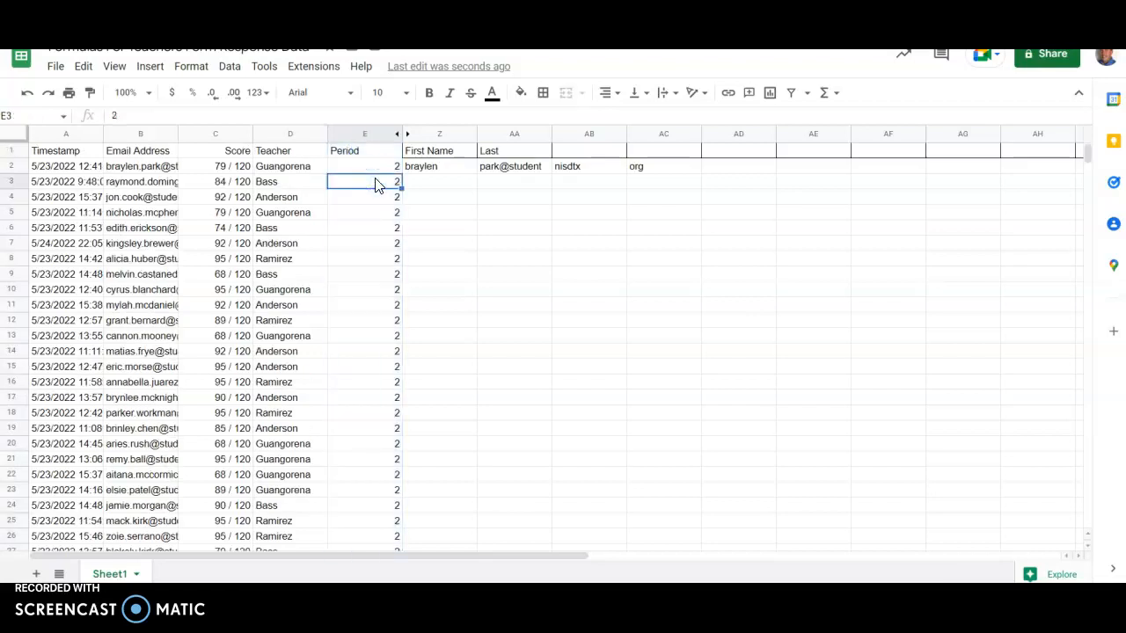
pyautogui.hotkey('ctrl', 'shift', 'Down')
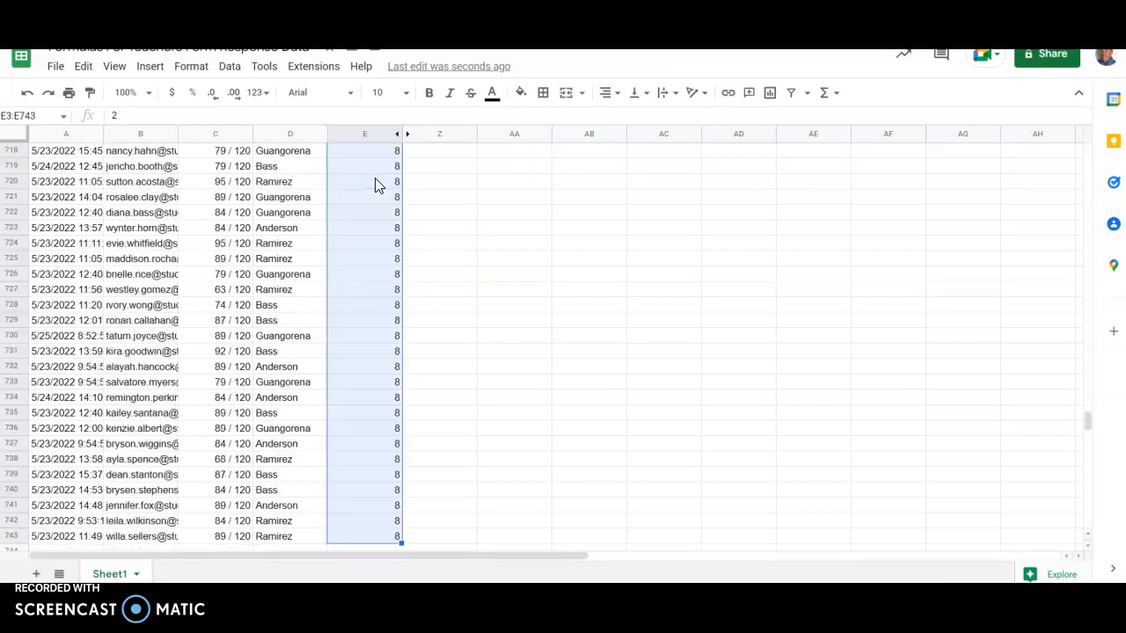
pyautogui.hotkey('ctrl', 'c')
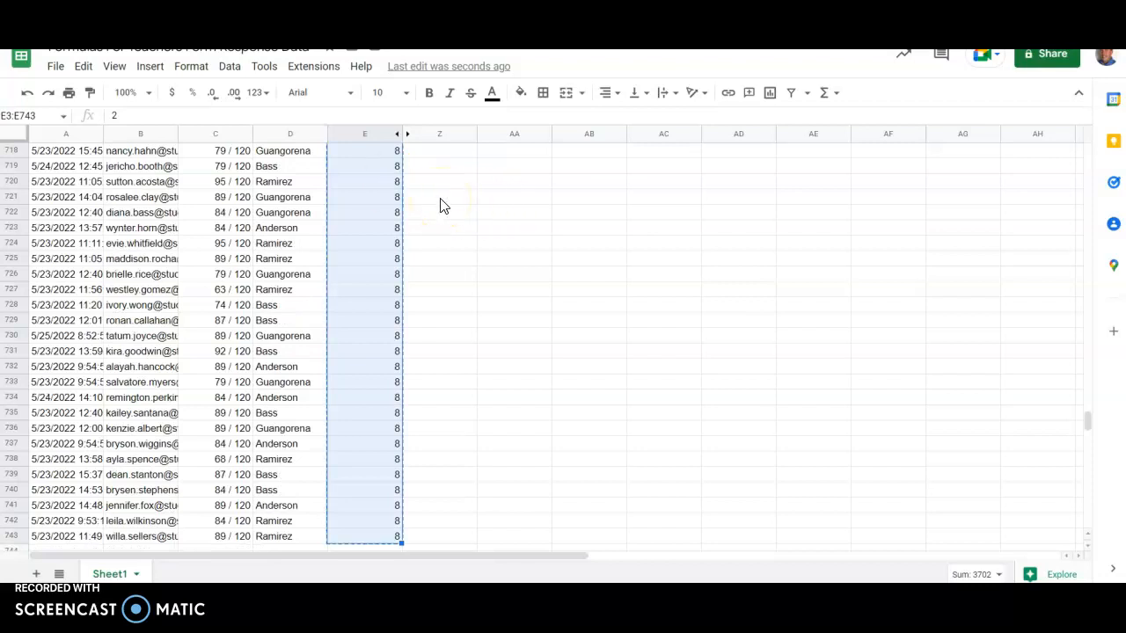
pyautogui.hotkey('ctrl', 'shift', 'Up')
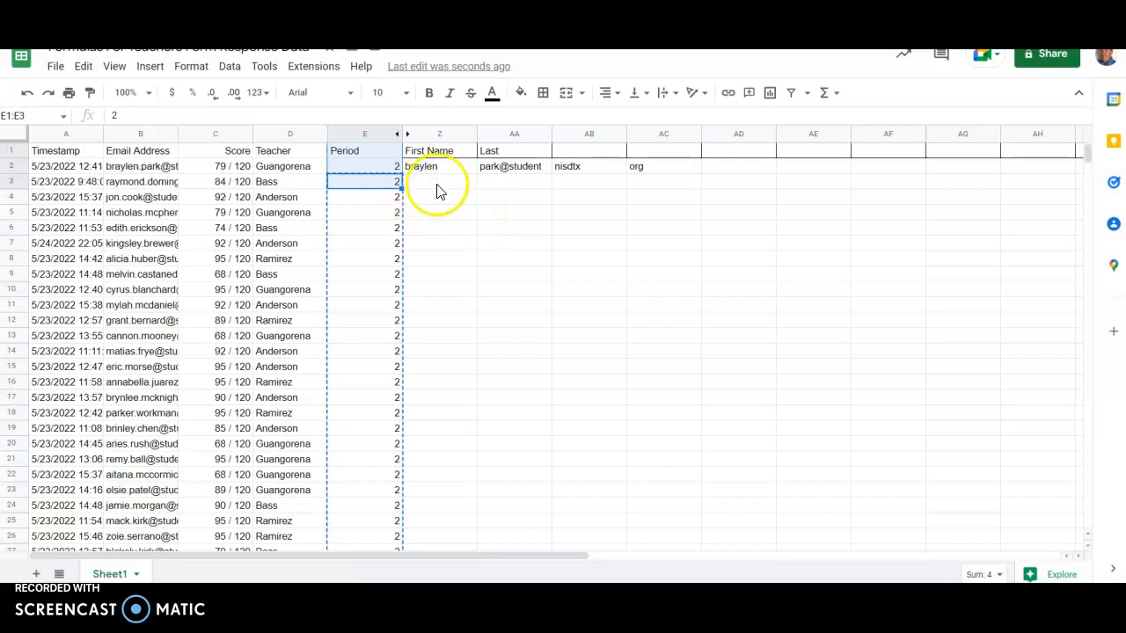
pyautogui.click(438, 184)
pyautogui.hotkey('ctrl', 'v')
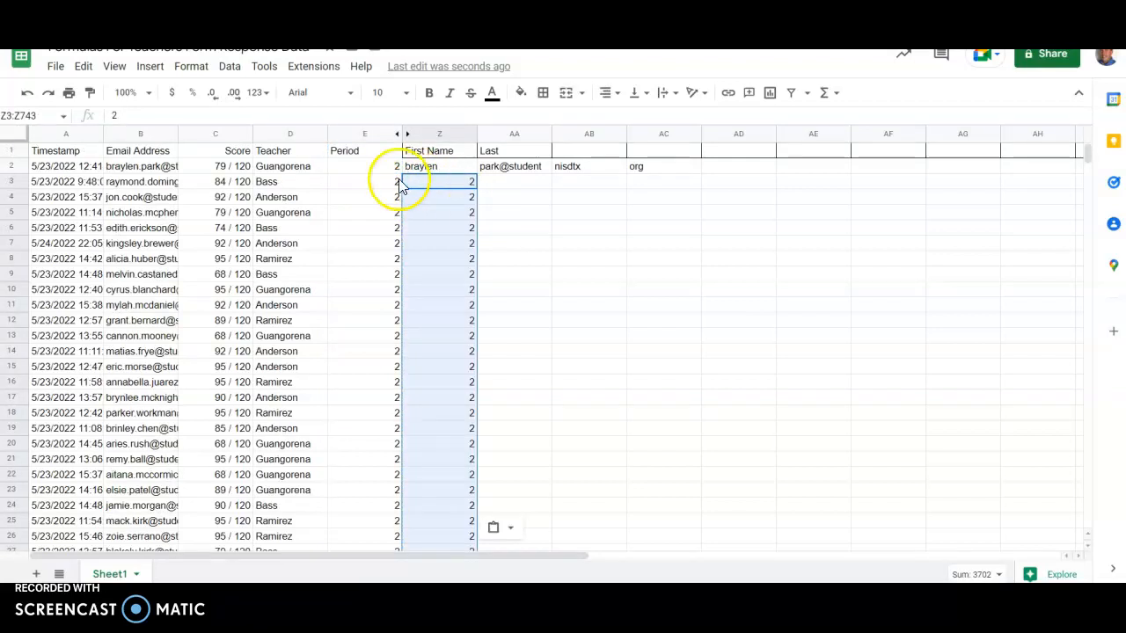
# Step: Copy the split formula from Z2 over the filler values in Z3:Z743 and check the split results in the column
pyautogui.click(432, 167)
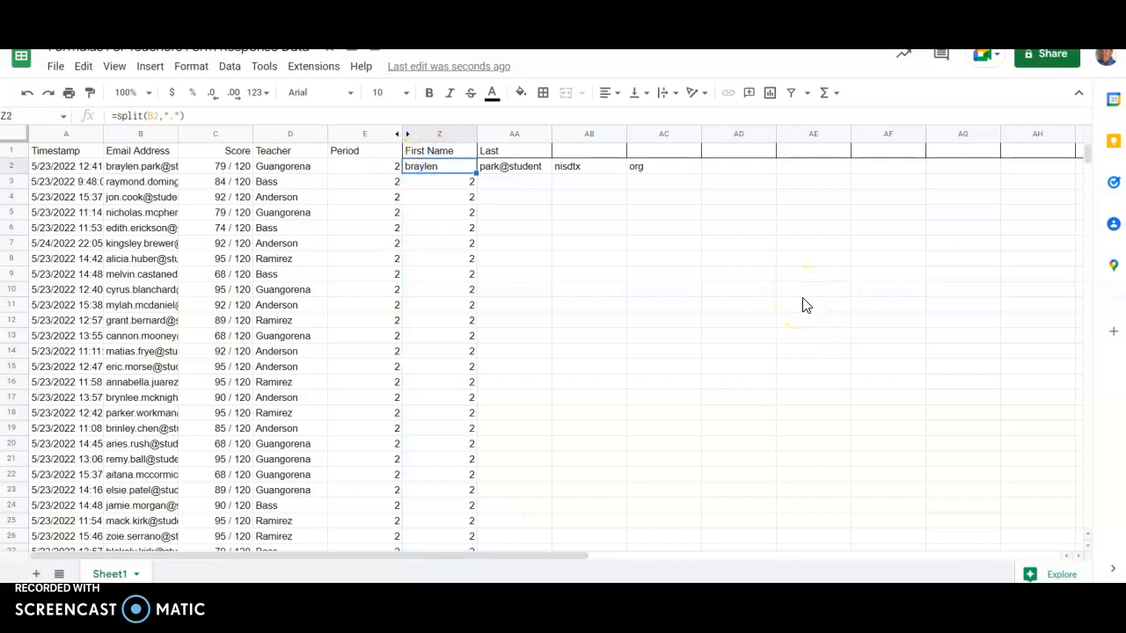
pyautogui.press('Down')
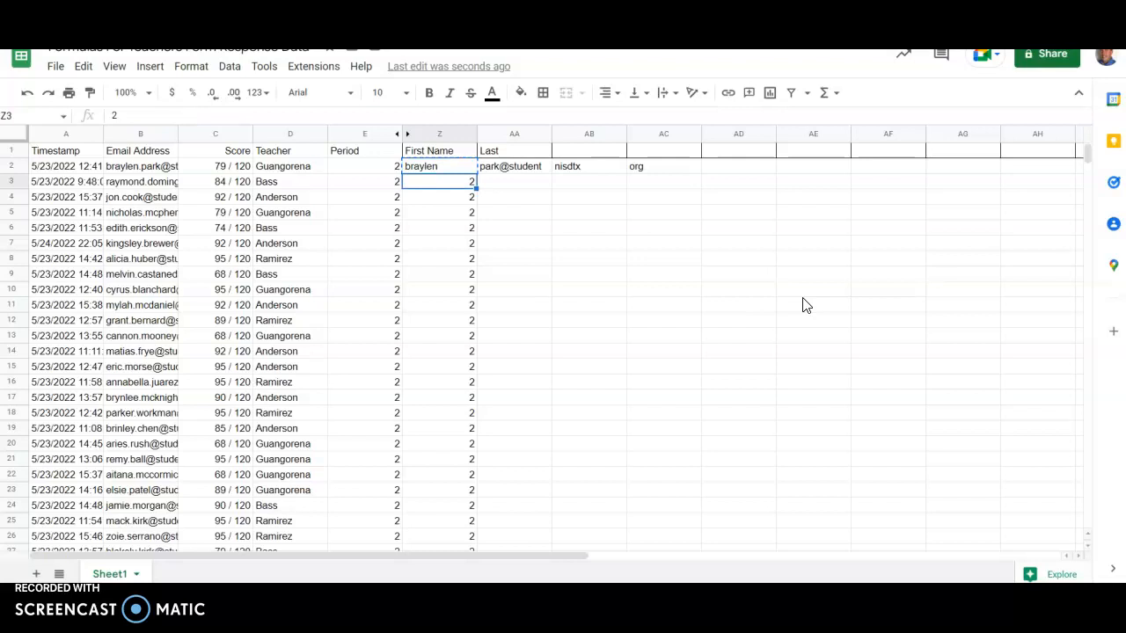
pyautogui.hotkey('ctrl', 'shift', 'Down')
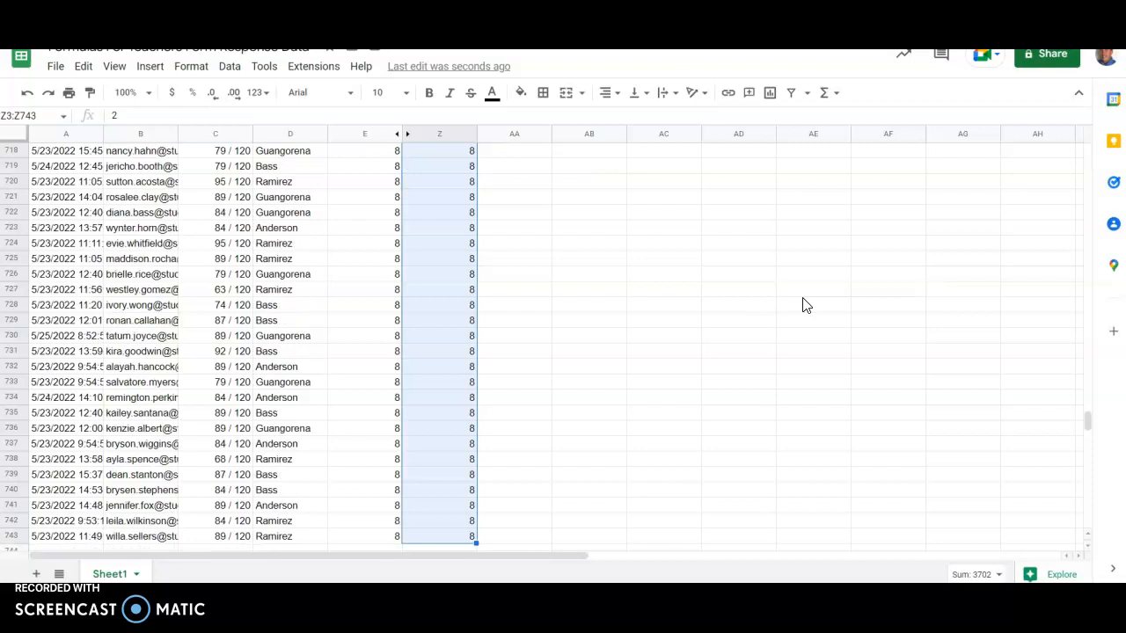
pyautogui.hotkey('ctrl', 'v')
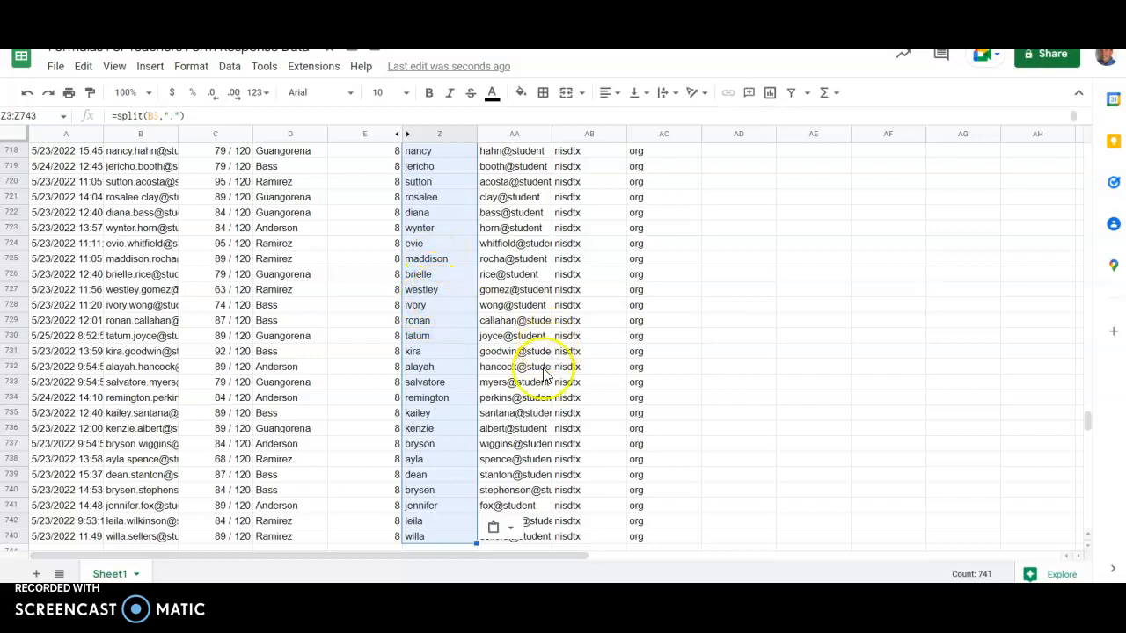
pyautogui.scroll(-4, 409, 407)
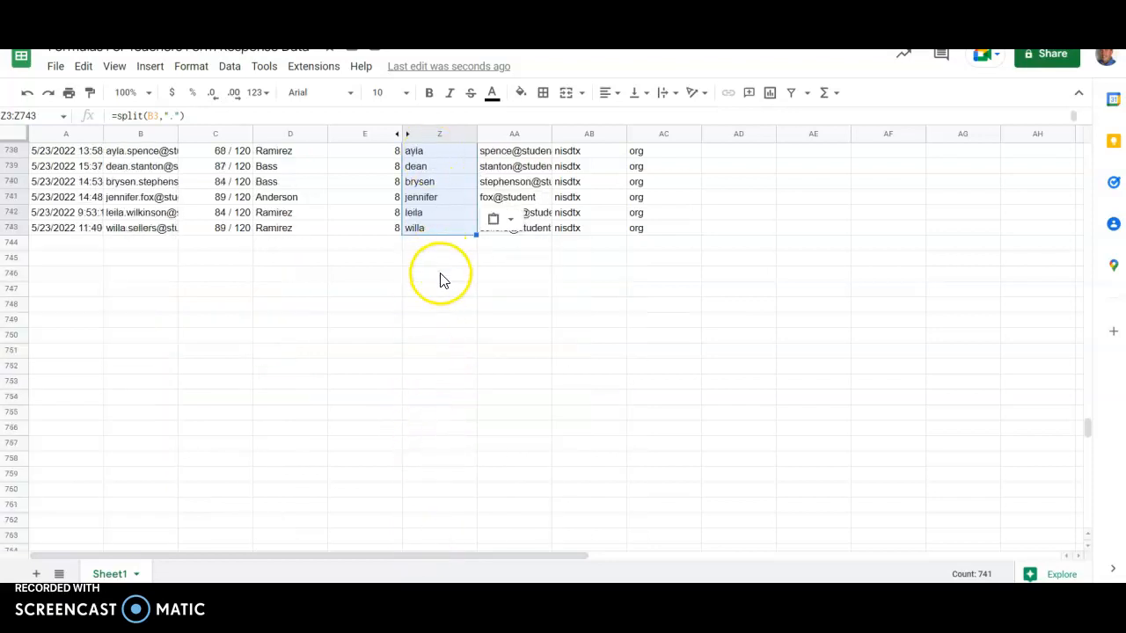
pyautogui.scroll(9, 442, 280)
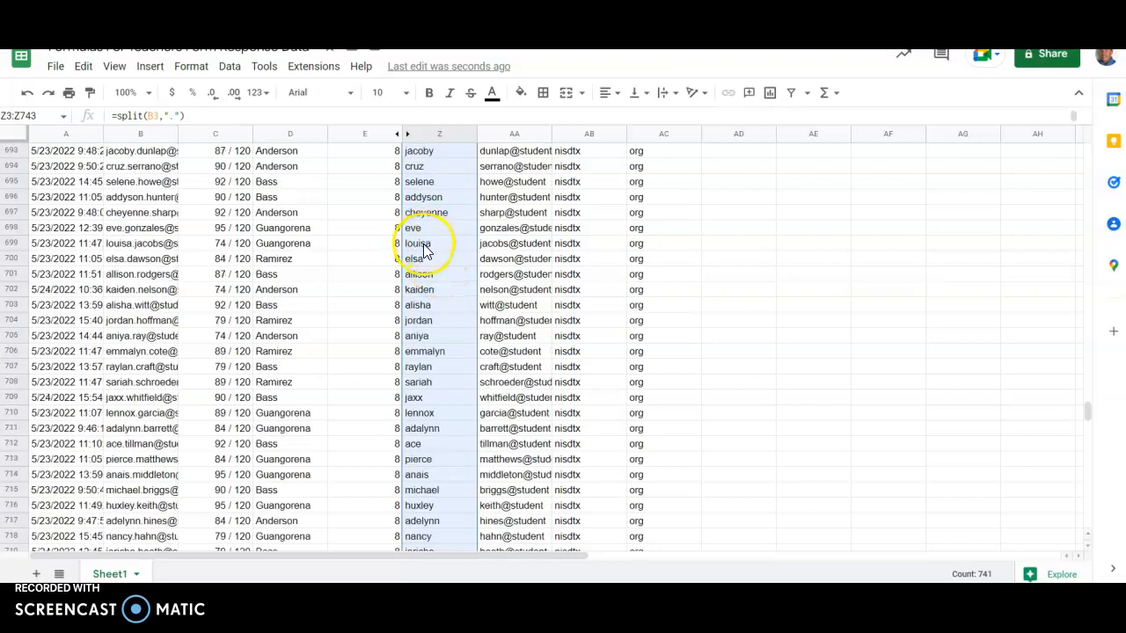
pyautogui.click(420, 243)
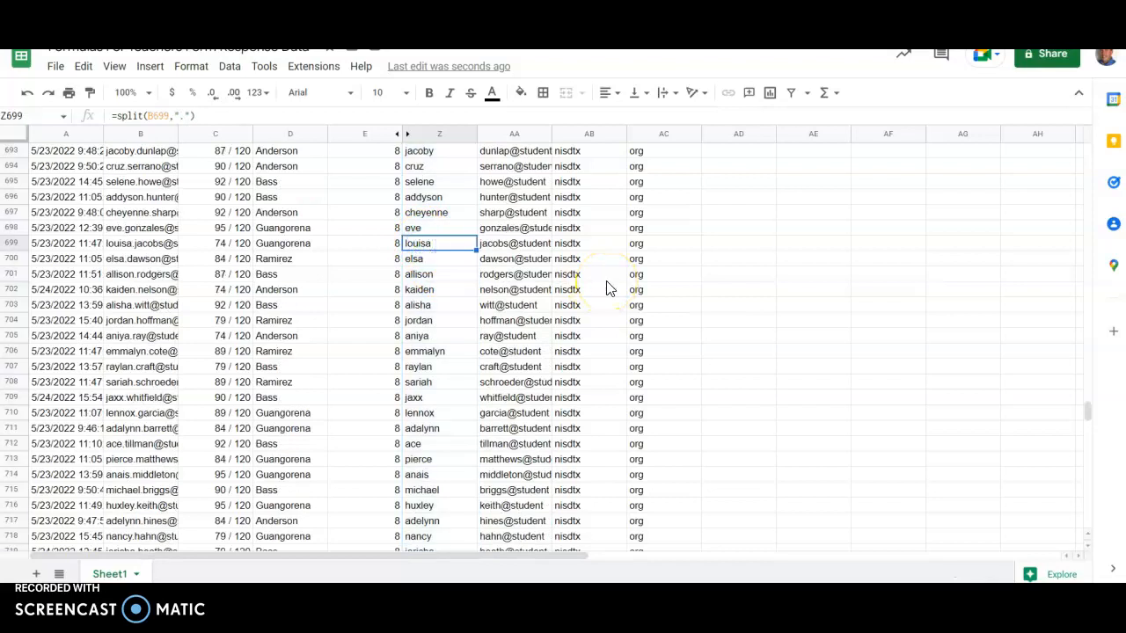
pyautogui.hotkey('ctrl', 'shift', 'Up')
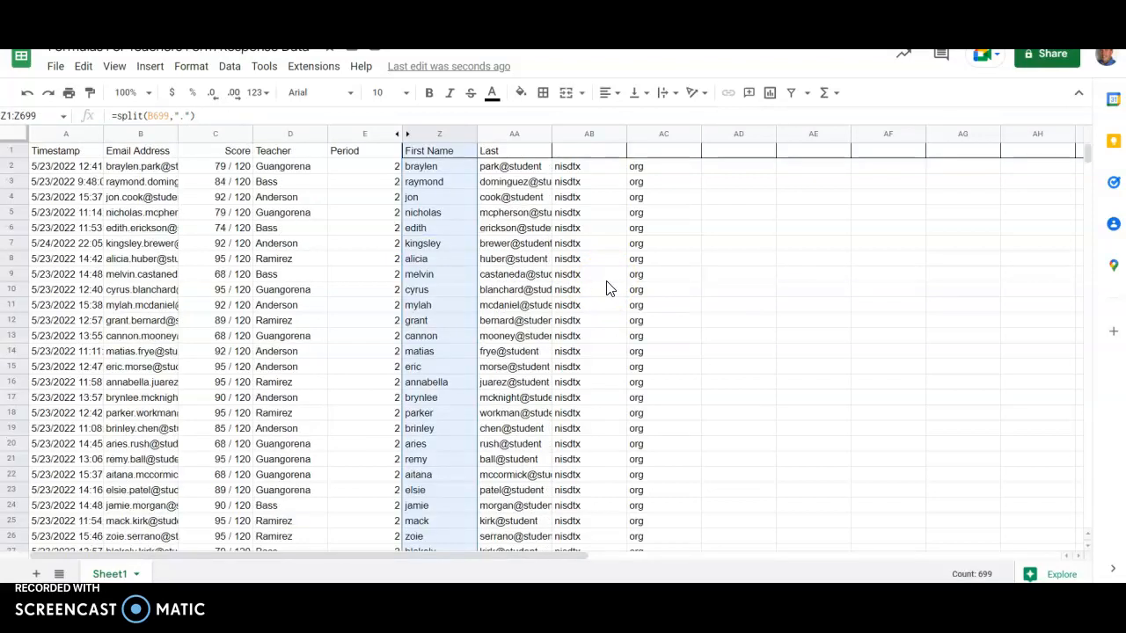
pyautogui.click(430, 173)
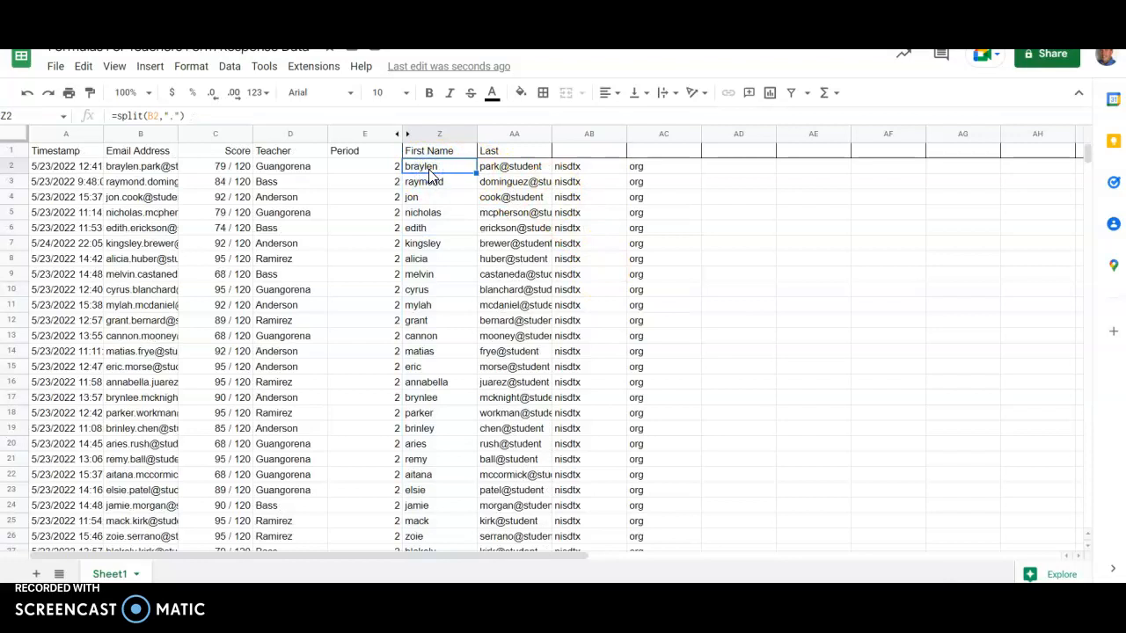